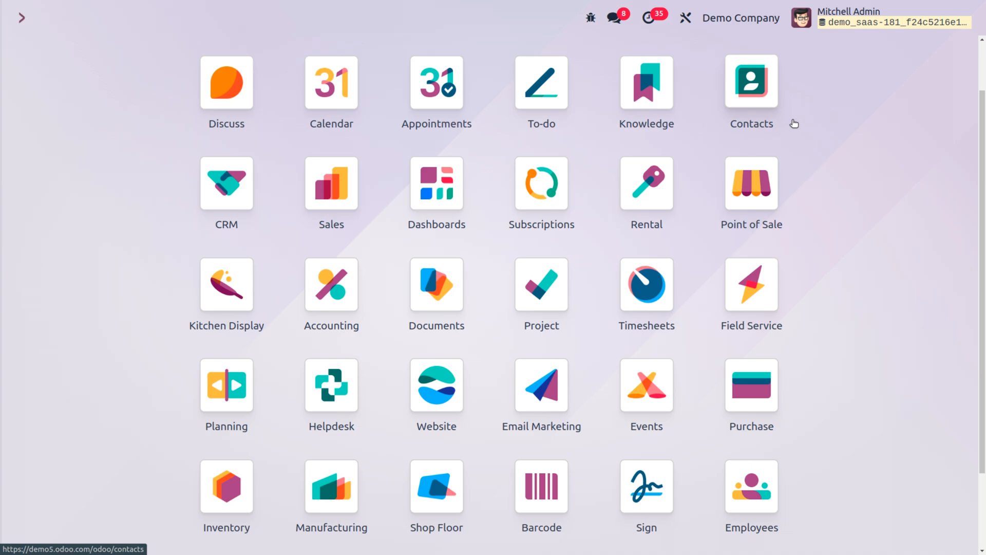
Search the available apps for "acc" and open the Accounting app.
{"action": "type", "text": "axx"}
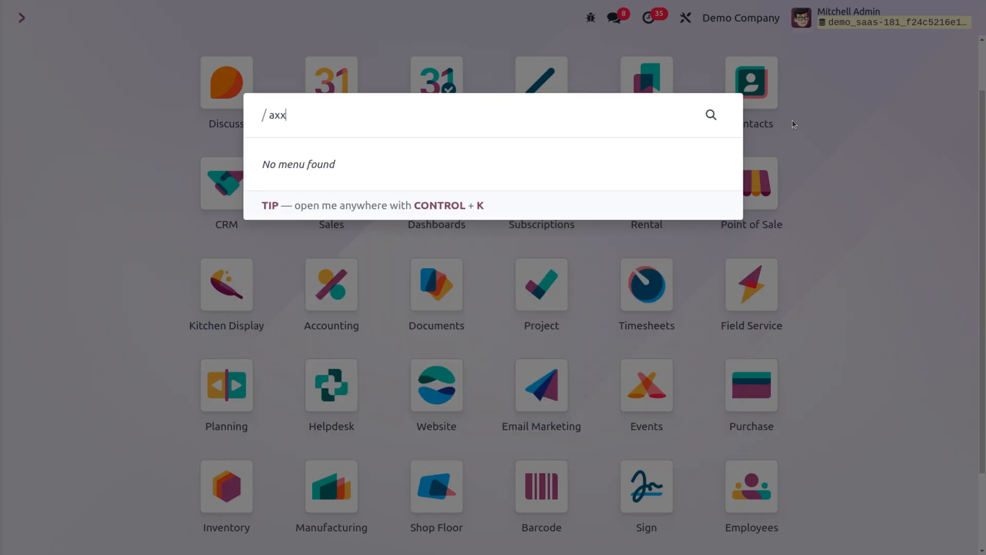
{"action": "key", "text": "BackSpace"}
{"action": "key", "text": "BackSpace"}
{"action": "type", "text": "cc"}
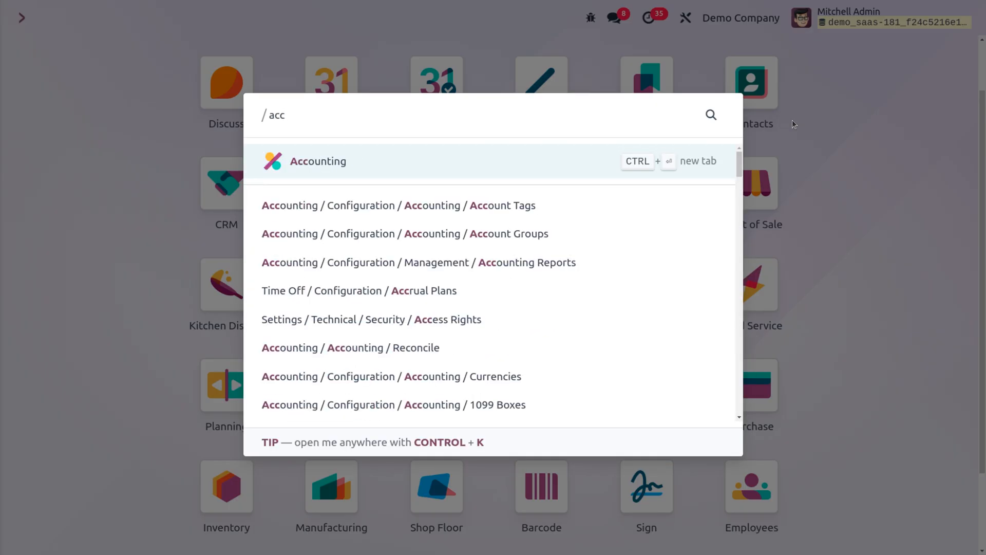
{"action": "key", "text": "Return"}
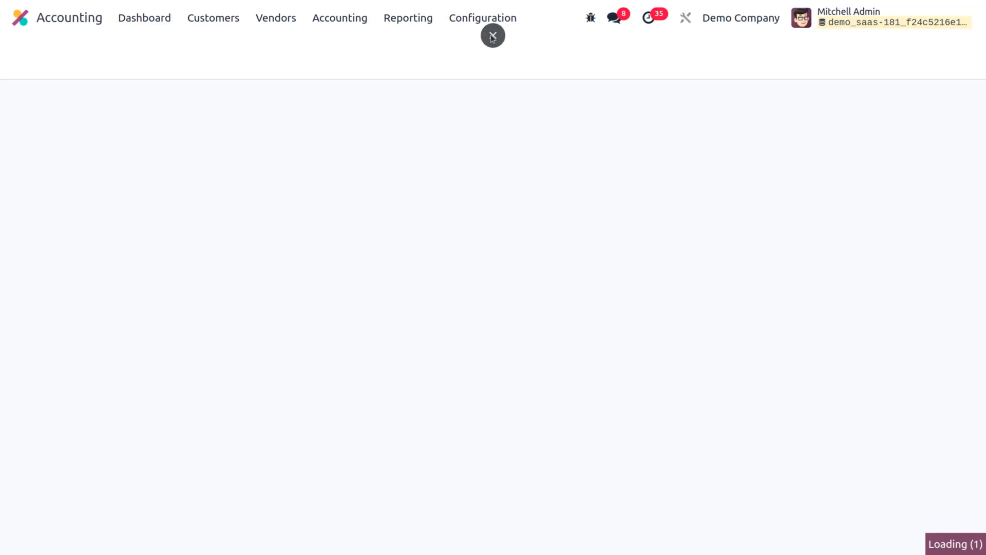
Open the Laptop Ibook record from the asset models in the accounting configuration.
{"action": "left_click", "coordinate": [453, 25]}
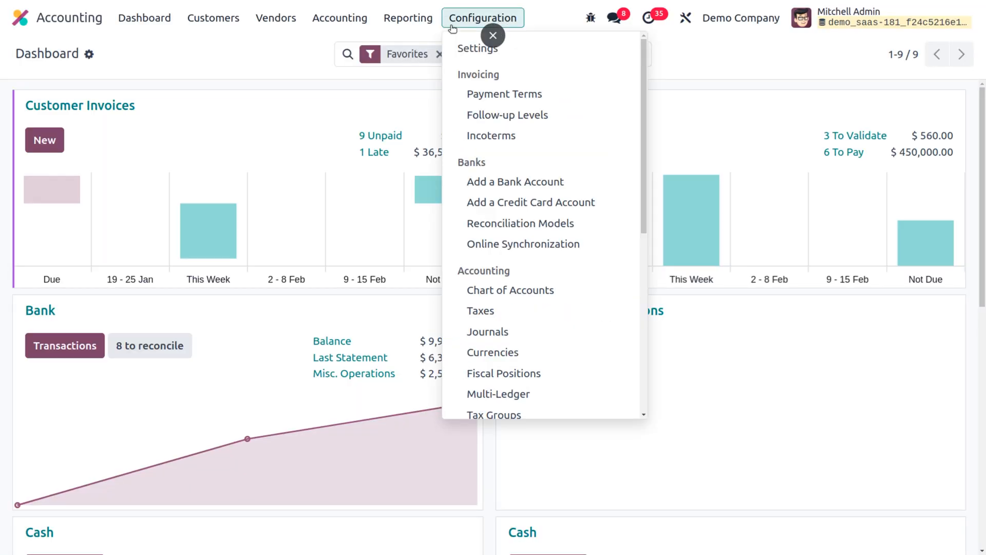
{"action": "scroll", "coordinate": [517, 323], "scroll_direction": "down", "scroll_amount": 4}
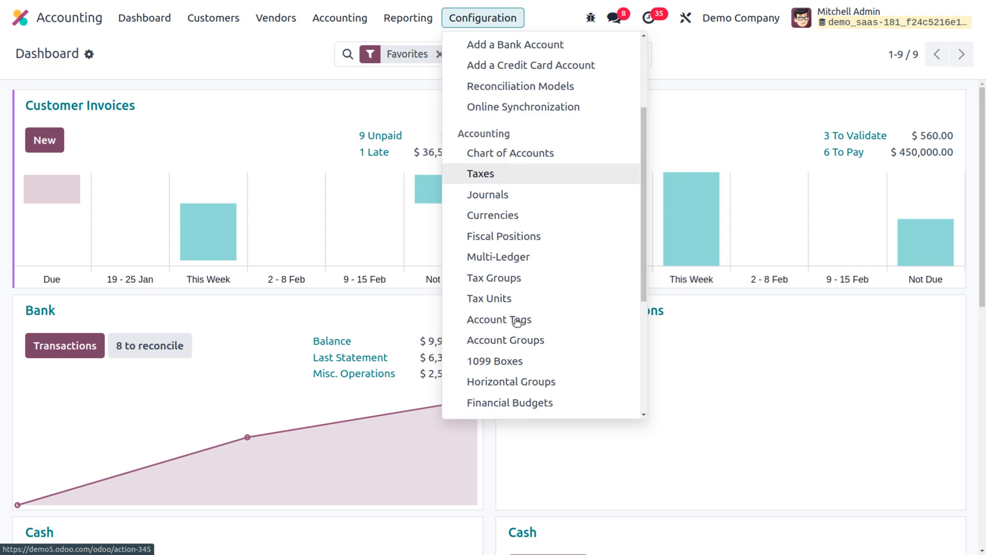
{"action": "scroll", "coordinate": [516, 323], "scroll_direction": "down", "scroll_amount": 3}
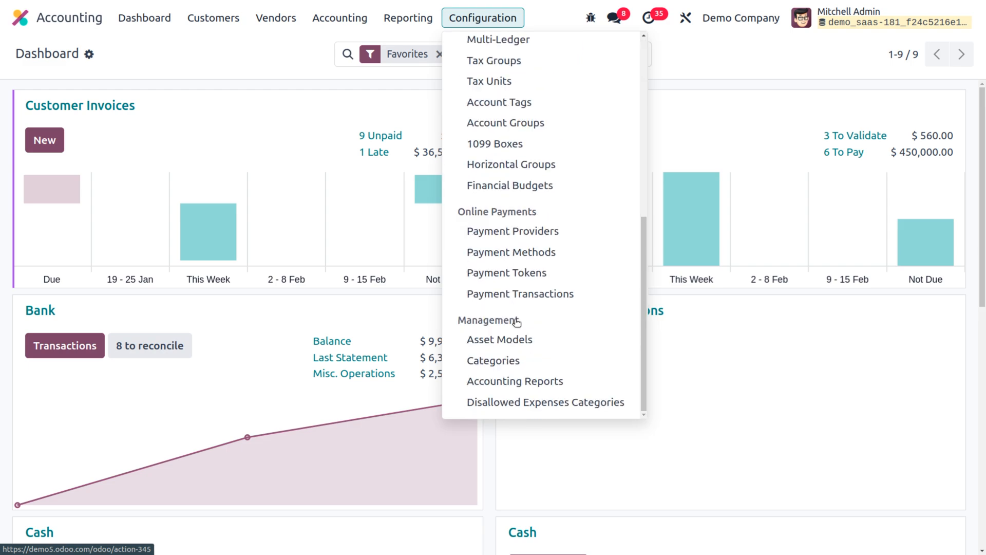
{"action": "left_click", "coordinate": [494, 349]}
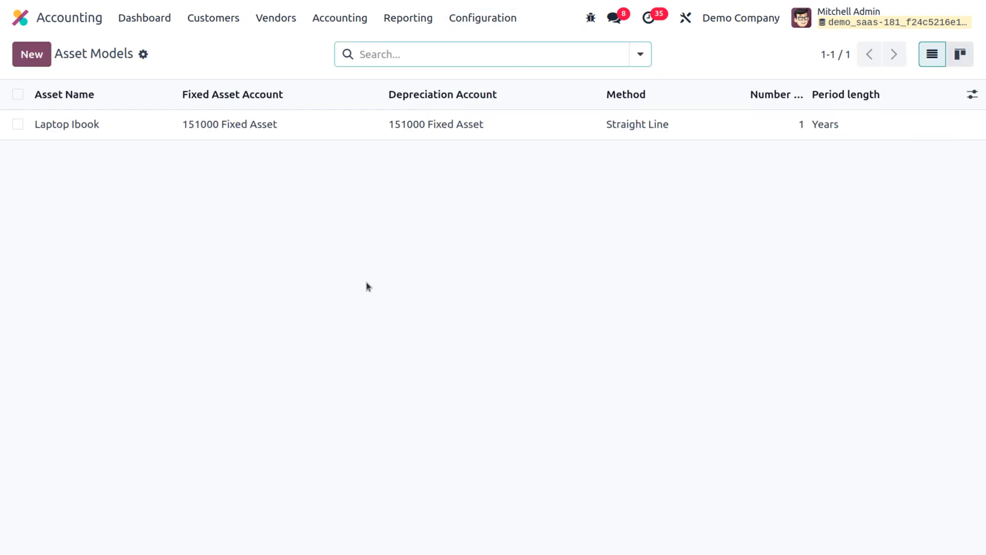
{"action": "left_click", "coordinate": [156, 130]}
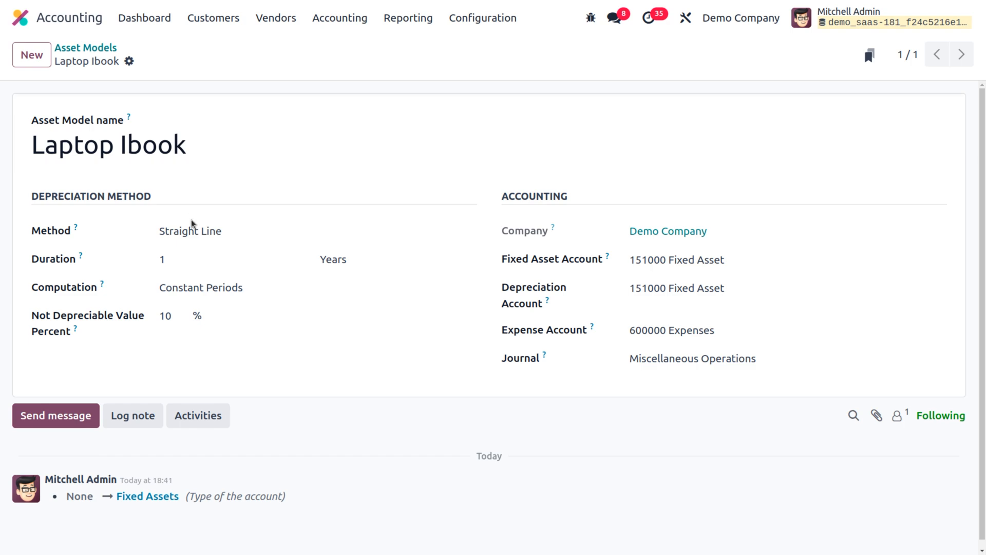
Examine the available depreciation methods and computation options of the Laptop Ibook asset model.
{"action": "left_click", "coordinate": [233, 234]}
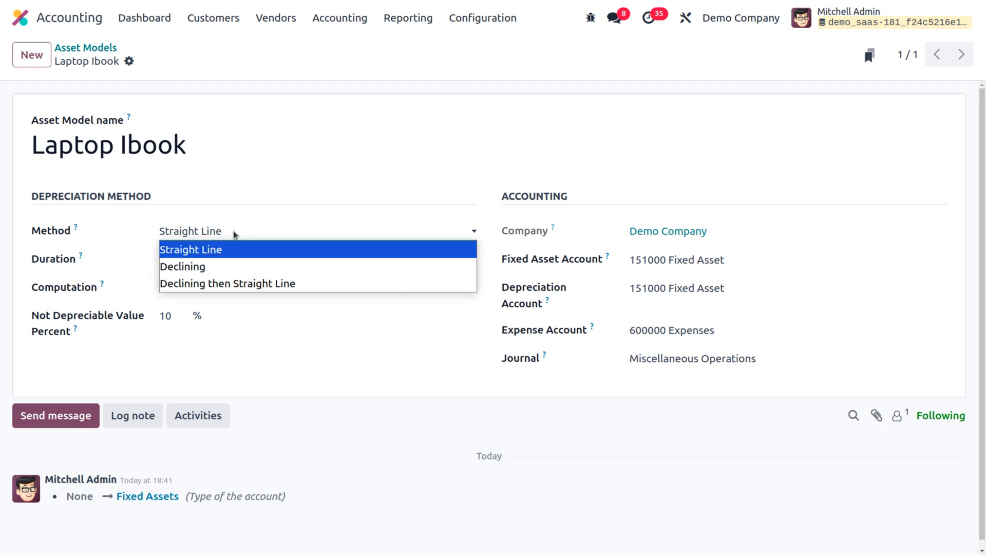
{"action": "left_click", "coordinate": [233, 230]}
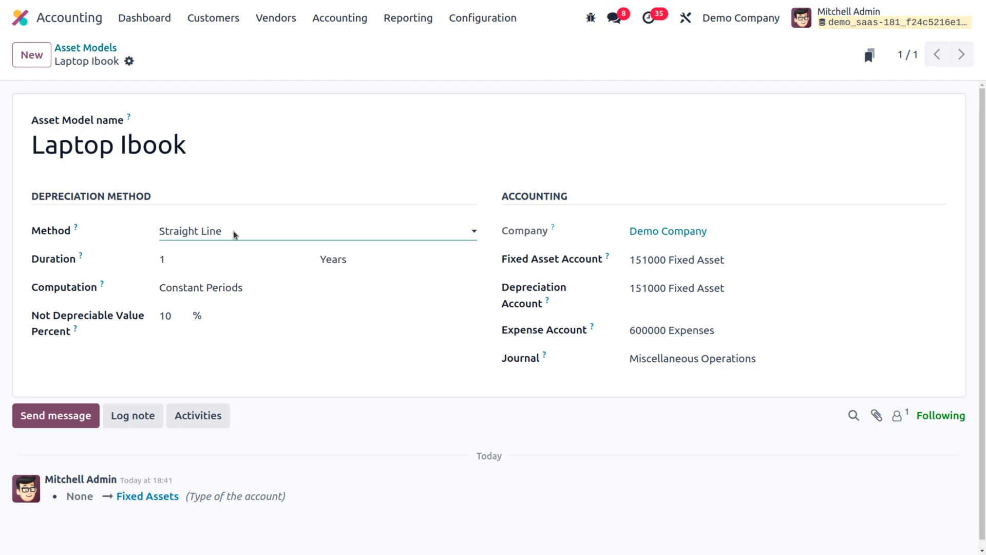
{"action": "left_click", "coordinate": [199, 286]}
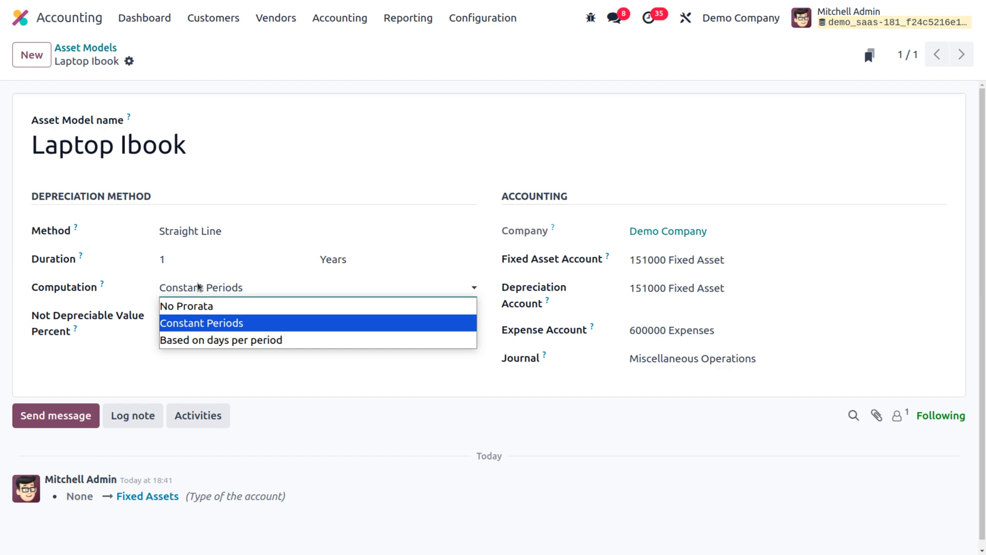
{"action": "left_click", "coordinate": [361, 146]}
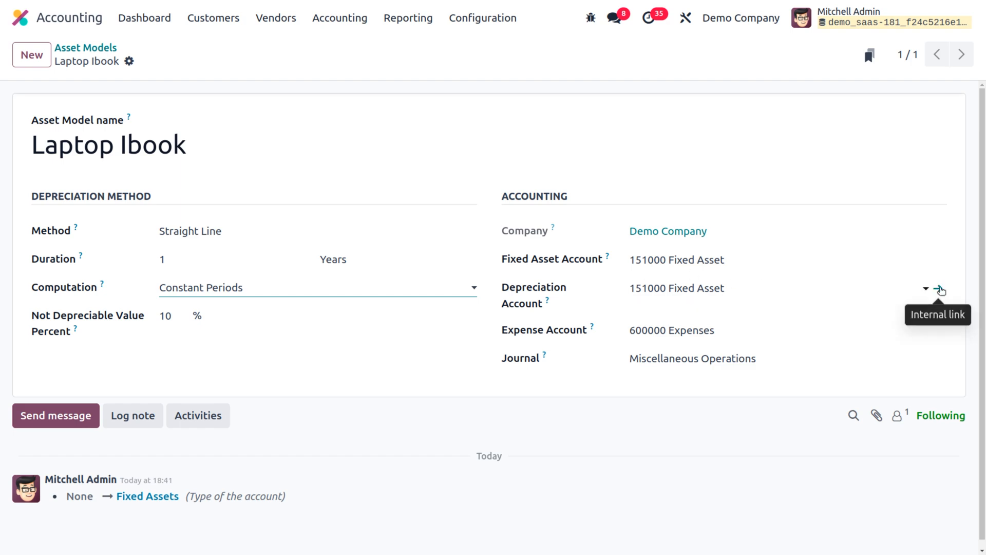
On the model's depreciation account, assign the Laptop Ibook asset model in the automation settings, enable Manage Items and save.
{"action": "left_click", "coordinate": [940, 289]}
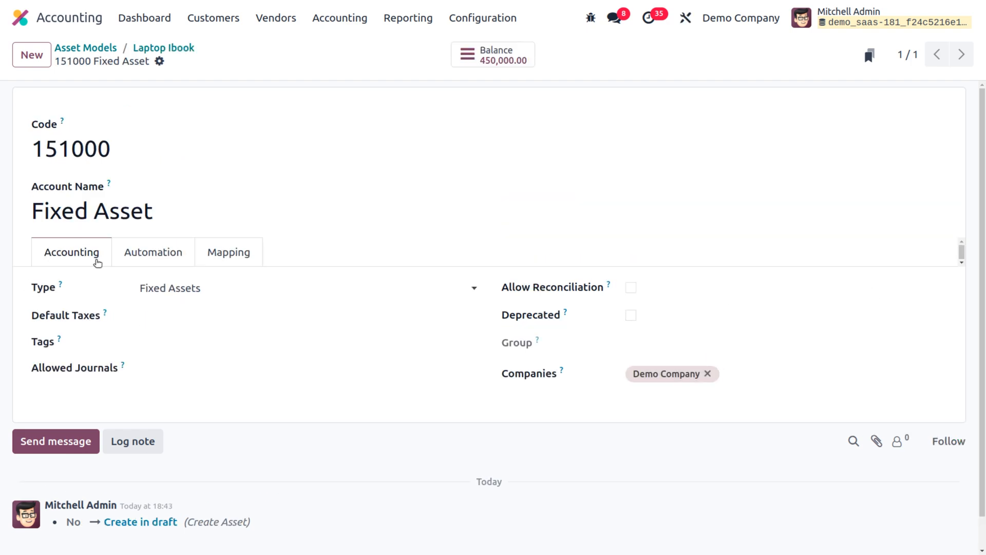
{"action": "left_click", "coordinate": [171, 255]}
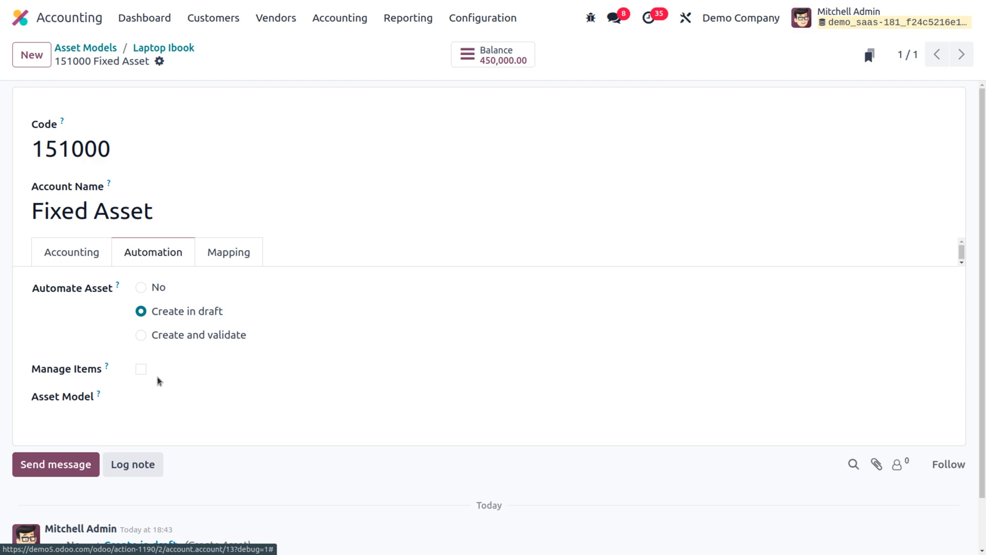
{"action": "left_click", "coordinate": [154, 402]}
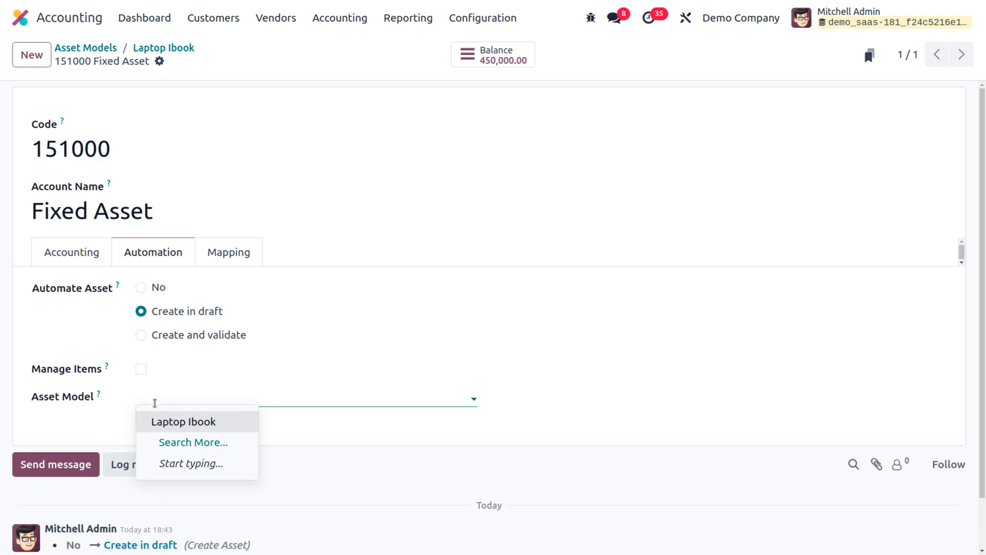
{"action": "left_click", "coordinate": [170, 421]}
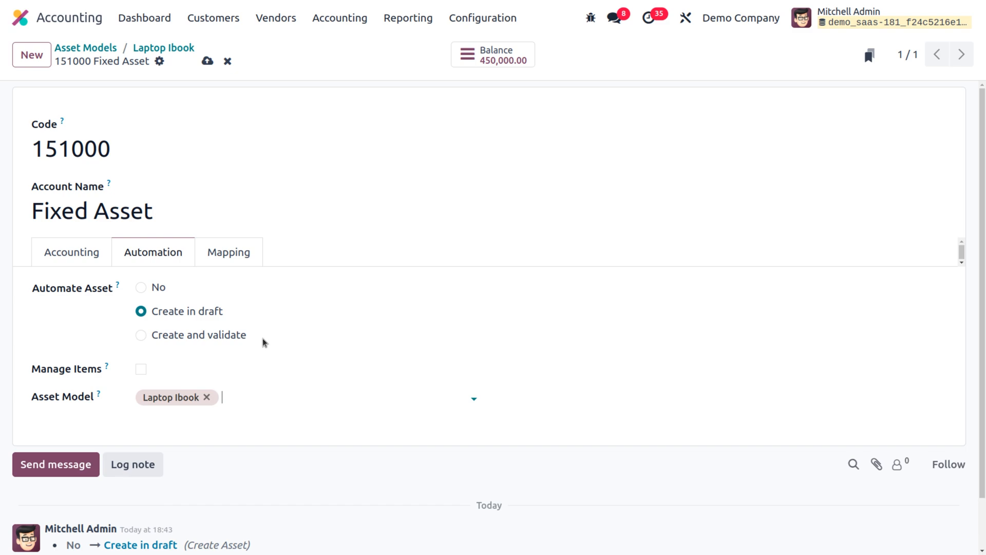
{"action": "left_click", "coordinate": [141, 369]}
{"action": "left_click", "coordinate": [208, 61]}
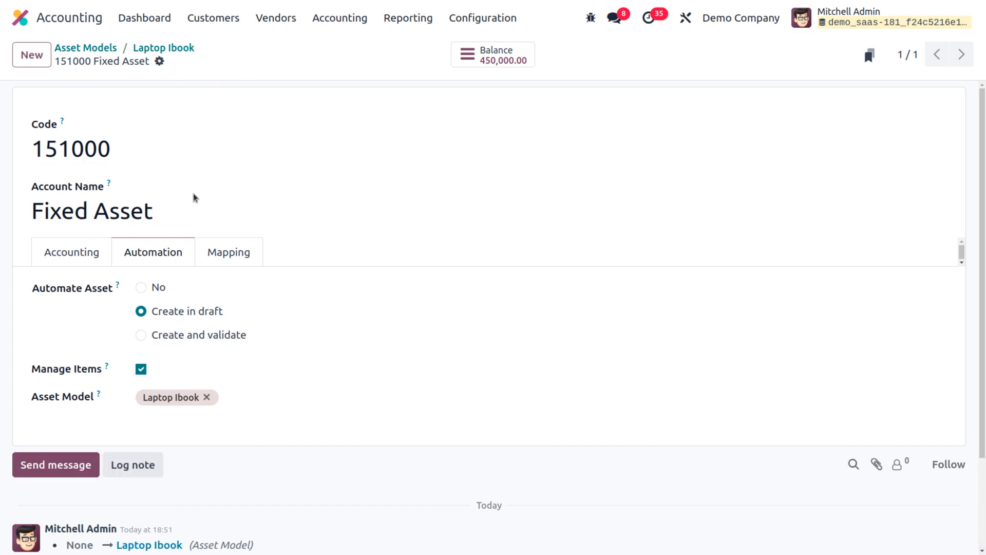
Return to the Laptop Ibook asset model and open the list of assets to check existing entries.
{"action": "left_click", "coordinate": [167, 48]}
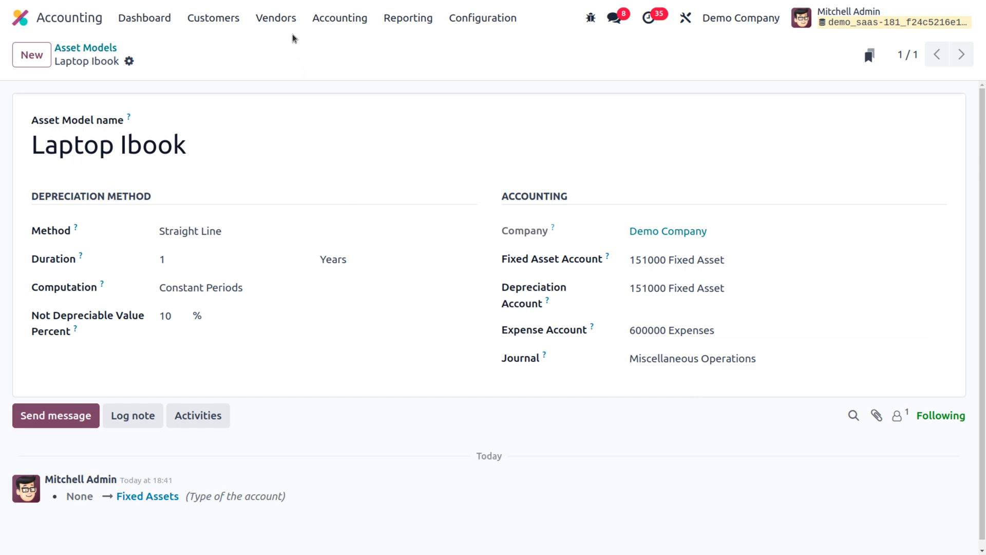
{"action": "left_click", "coordinate": [337, 23]}
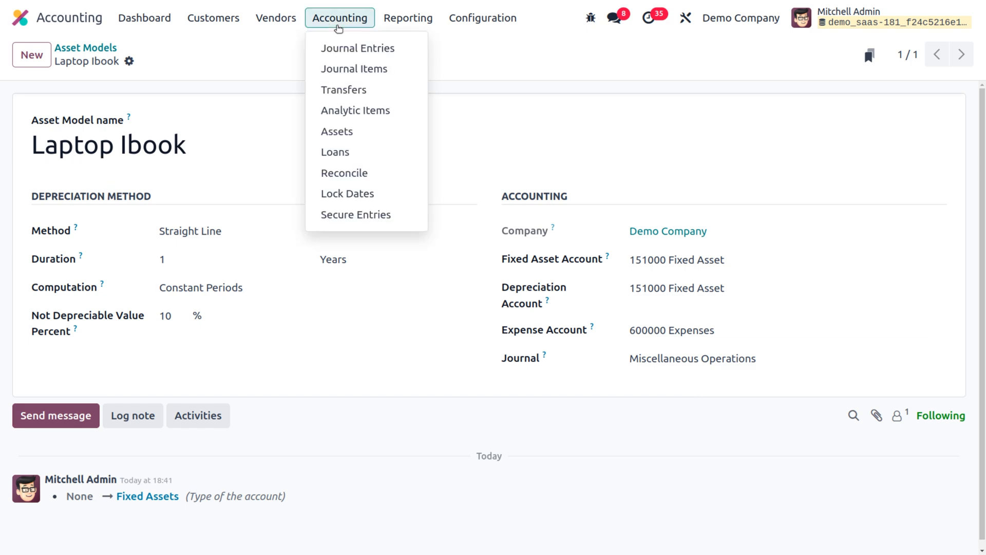
{"action": "left_click", "coordinate": [348, 132]}
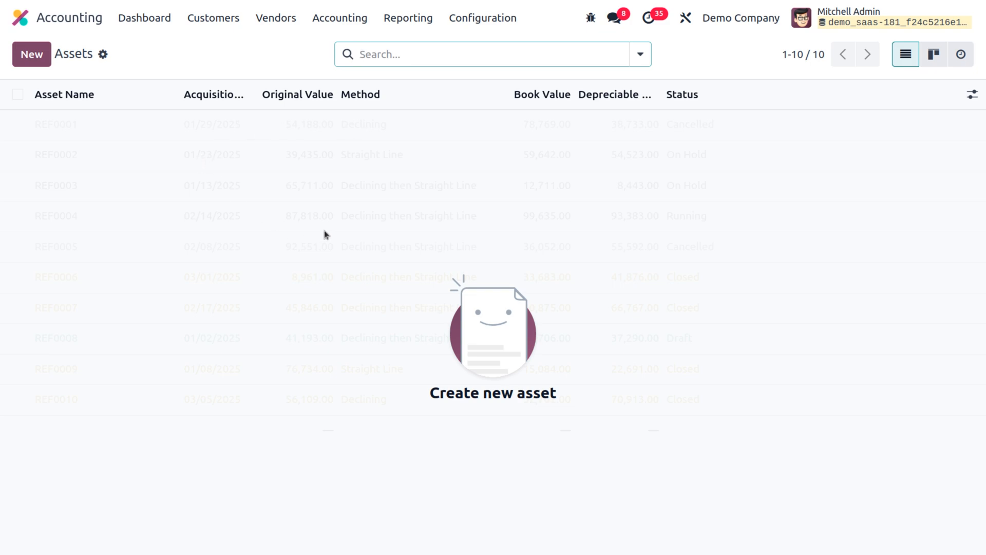
Create a new vendor bill, pick the vendor and set the bill date to 01/29/2025.
{"action": "left_click", "coordinate": [285, 26]}
{"action": "left_click", "coordinate": [282, 51]}
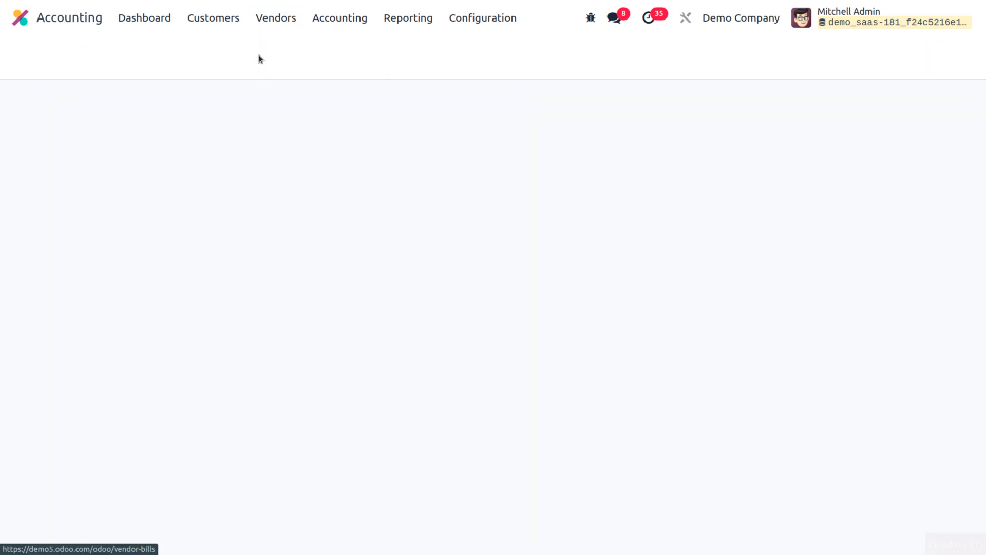
{"action": "left_click", "coordinate": [32, 54]}
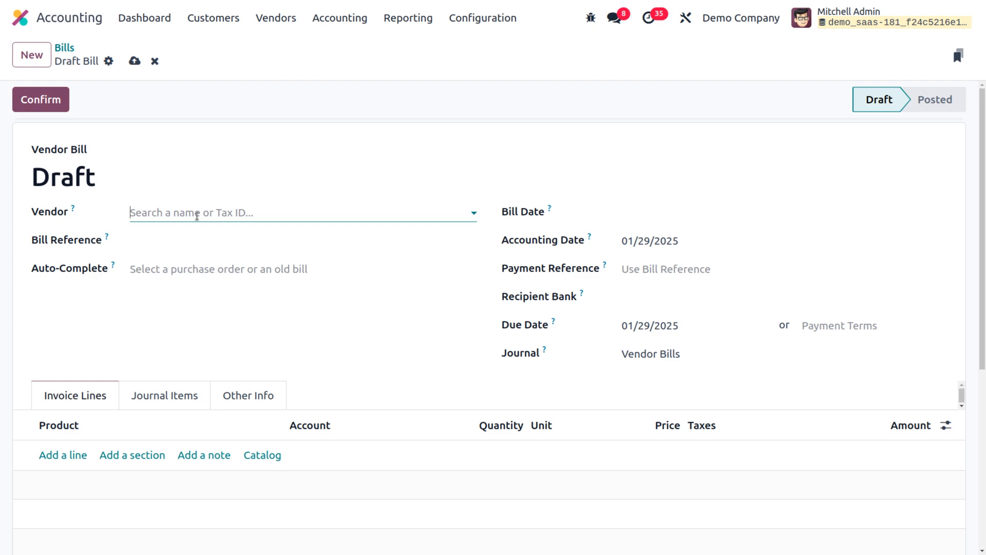
{"action": "left_click", "coordinate": [197, 216]}
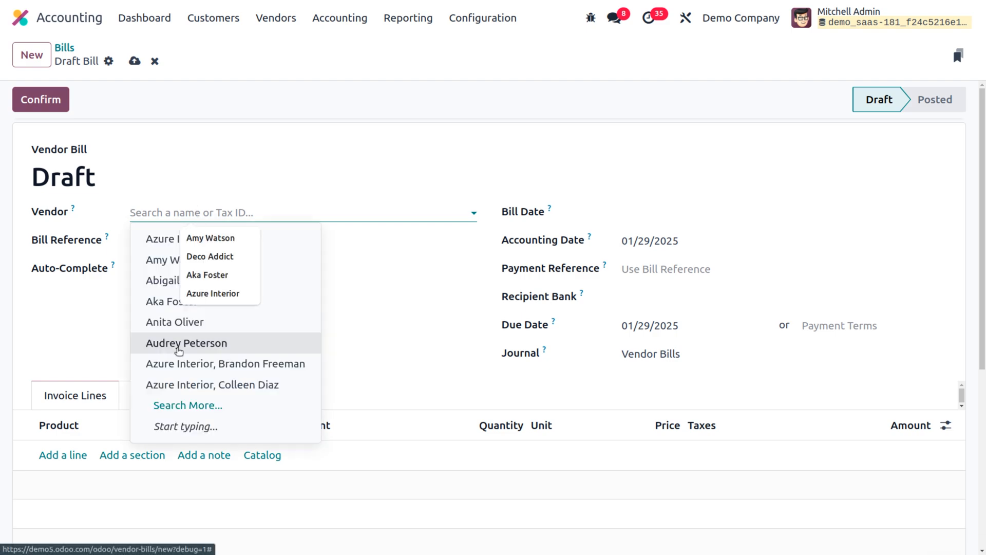
{"action": "left_click", "coordinate": [179, 349]}
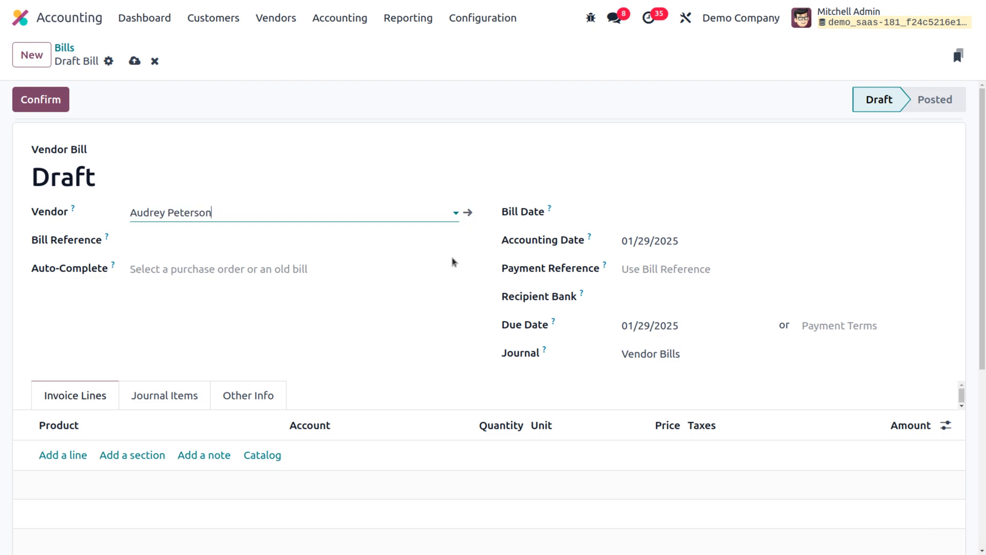
{"action": "left_click", "coordinate": [645, 212]}
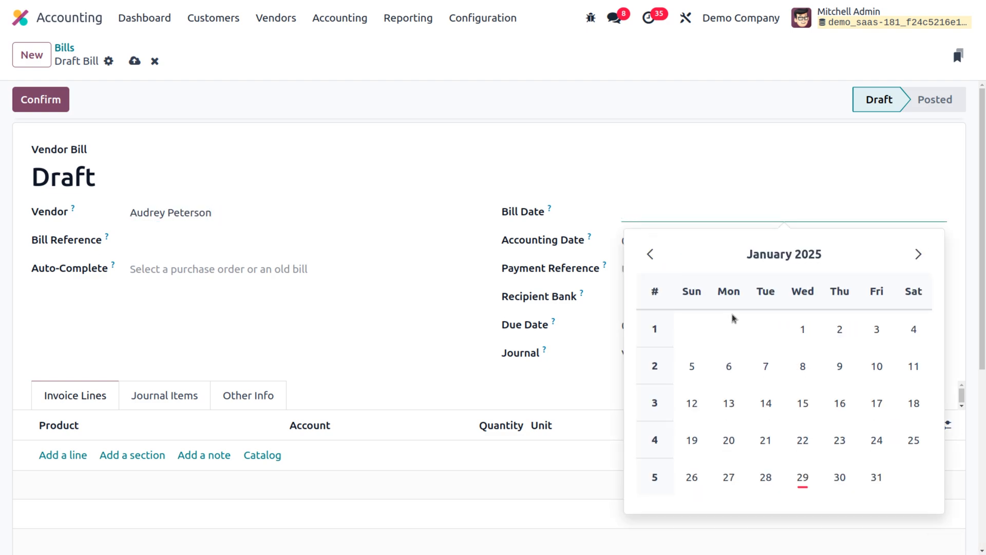
{"action": "left_click", "coordinate": [802, 476]}
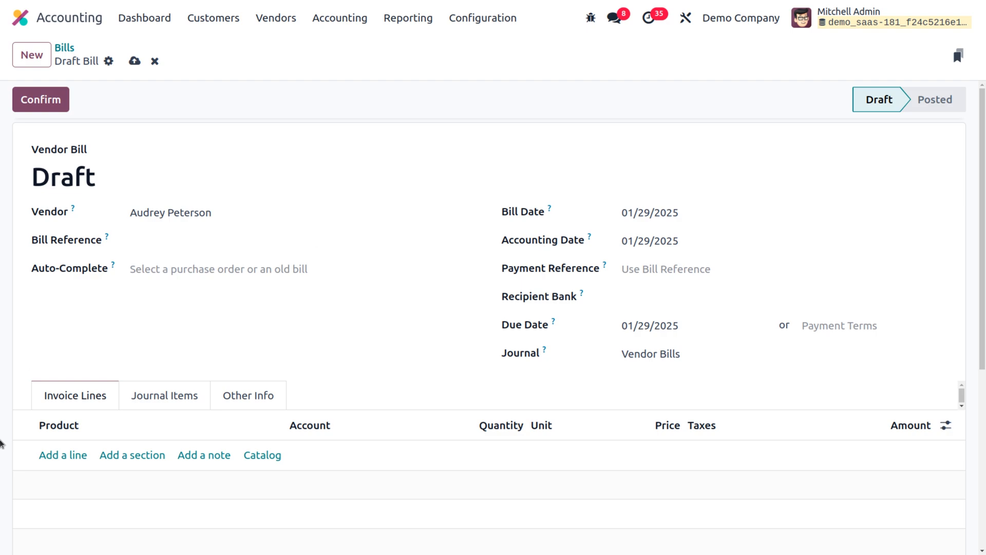
Add an invoice line to the draft bill for the product Laptop.
{"action": "left_click", "coordinate": [58, 456]}
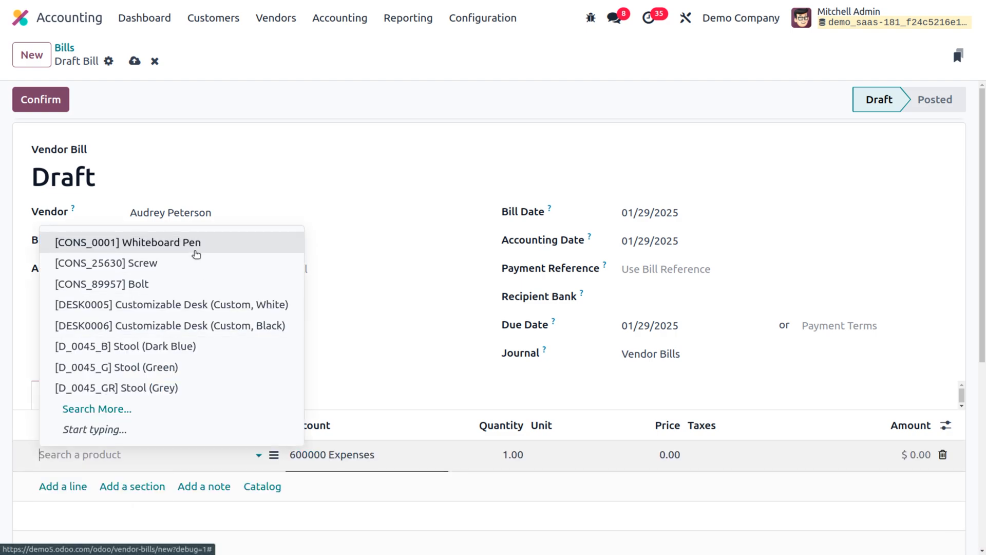
{"action": "key", "text": "Down"}
{"action": "type", "text": "lap"}
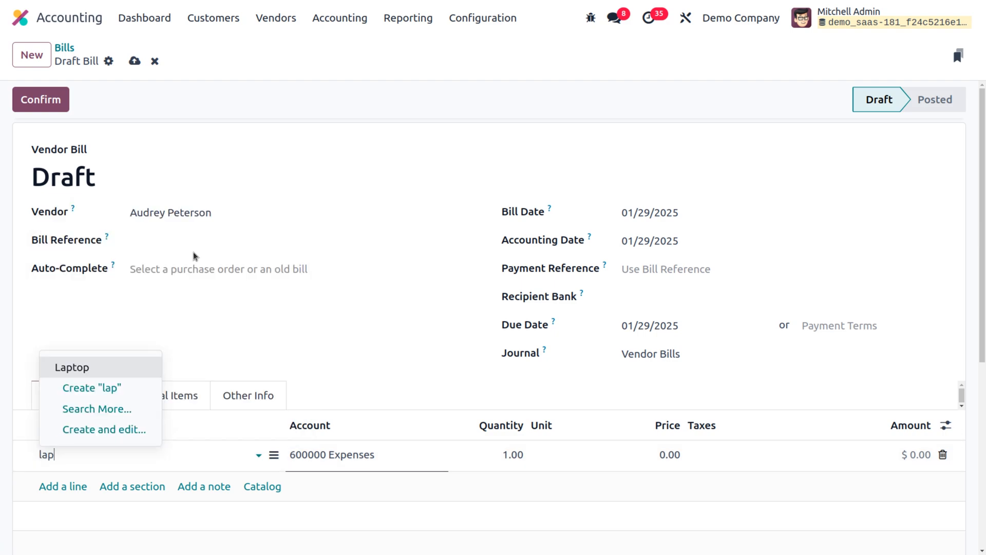
{"action": "key", "text": "Return"}
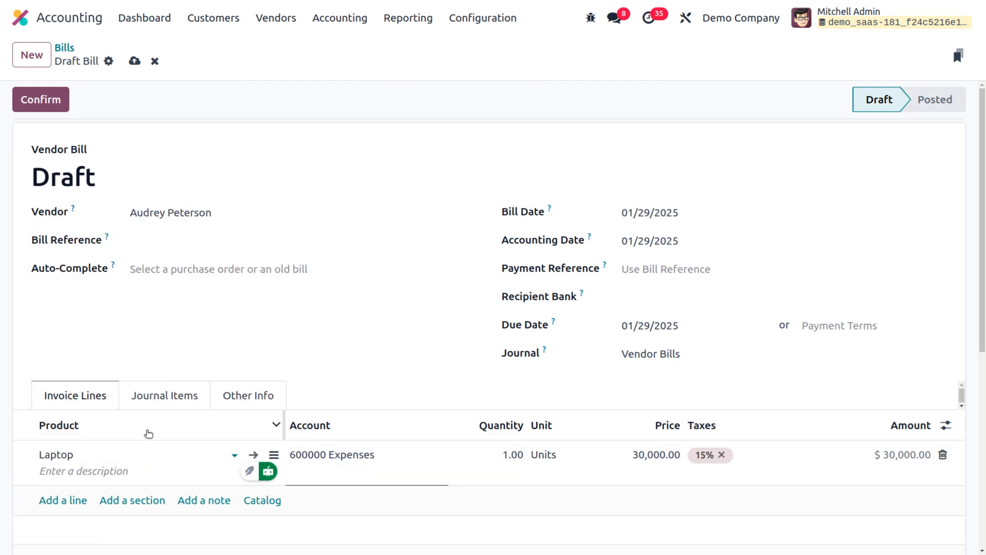
Set the Laptop line's account to 151000 Fixed Asset, and save and confirm the vendor bill.
{"action": "left_click", "coordinate": [382, 452]}
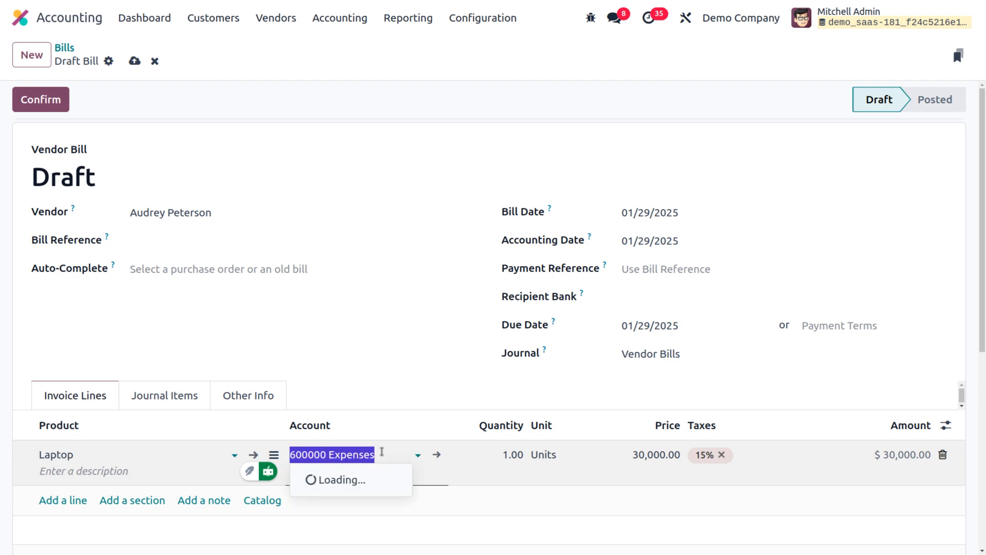
{"action": "key", "text": "BackSpace"}
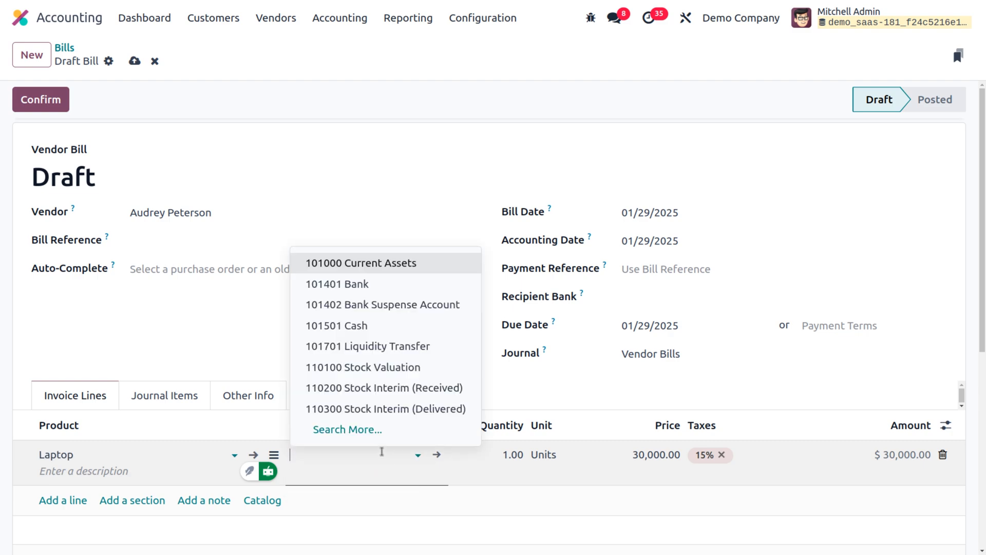
{"action": "type", "text": "fi"}
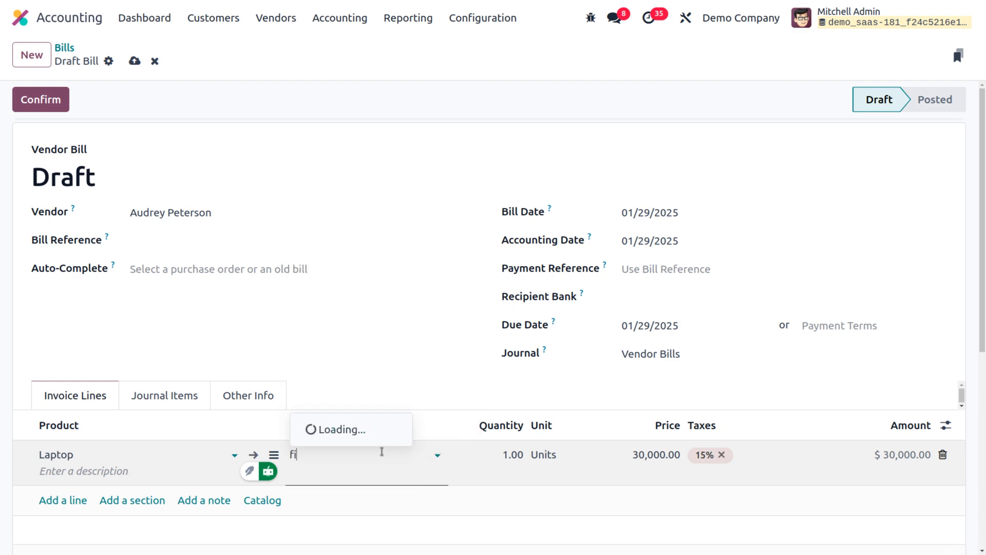
{"action": "key", "text": "Return"}
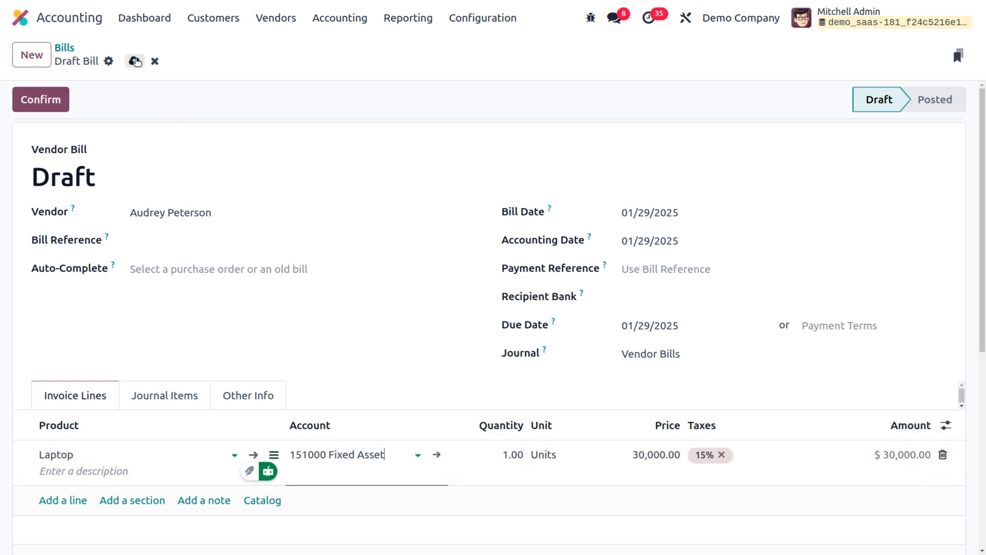
{"action": "left_click", "coordinate": [135, 60]}
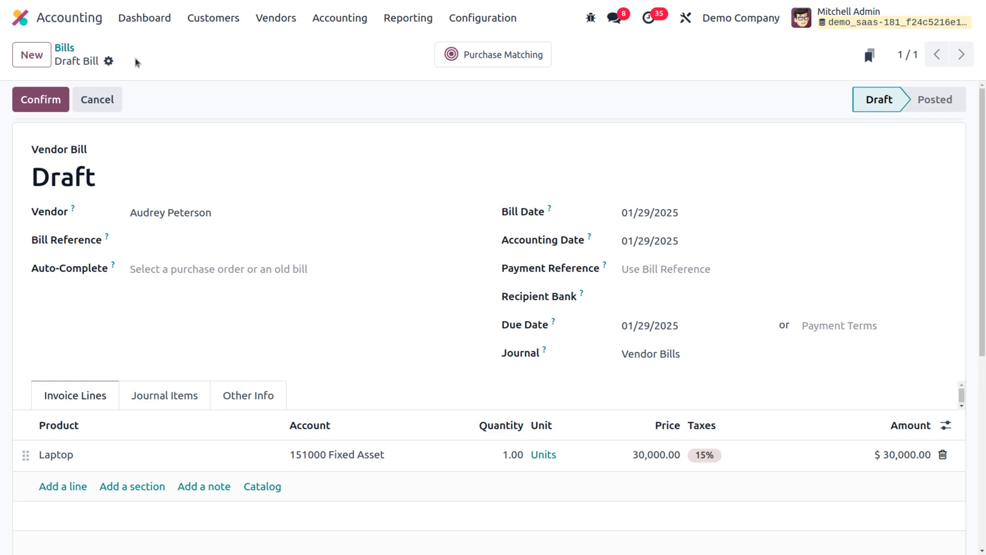
{"action": "left_click", "coordinate": [42, 100]}
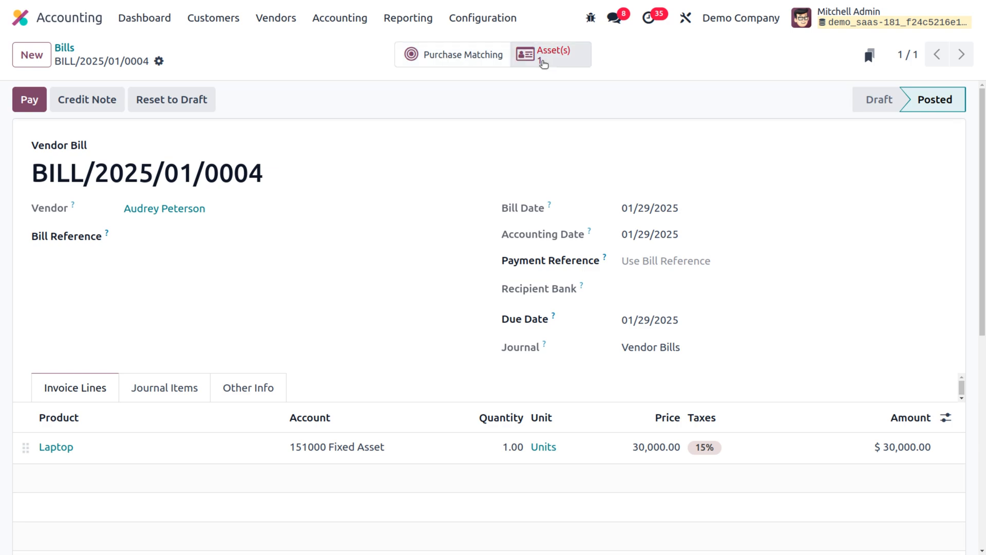
Open the asset created from the posted bill, review its values, compute its depreciation and display the depreciation board.
{"action": "left_click", "coordinate": [543, 62]}
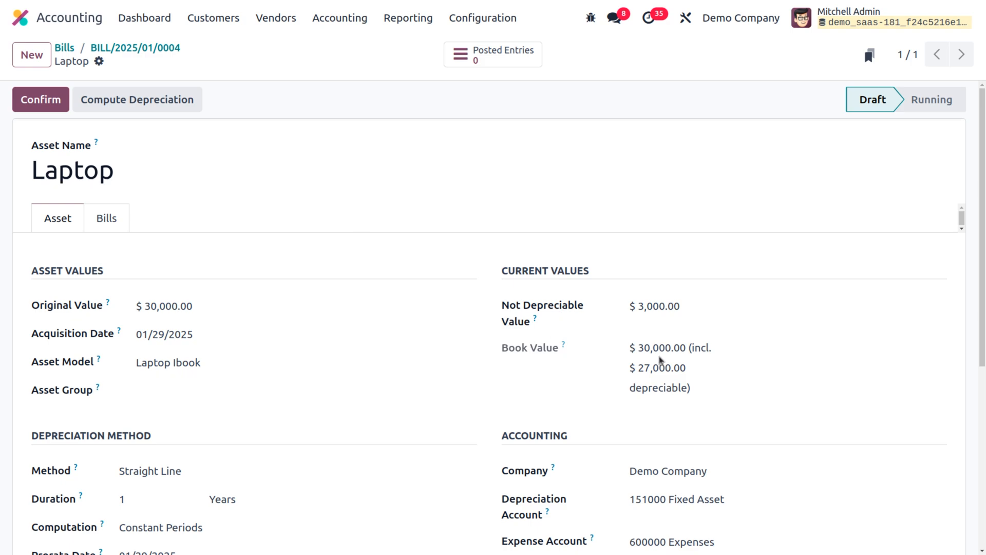
{"action": "scroll", "coordinate": [604, 446], "scroll_direction": "down", "scroll_amount": 5}
{"action": "scroll", "coordinate": [604, 445], "scroll_direction": "up", "scroll_amount": 3}
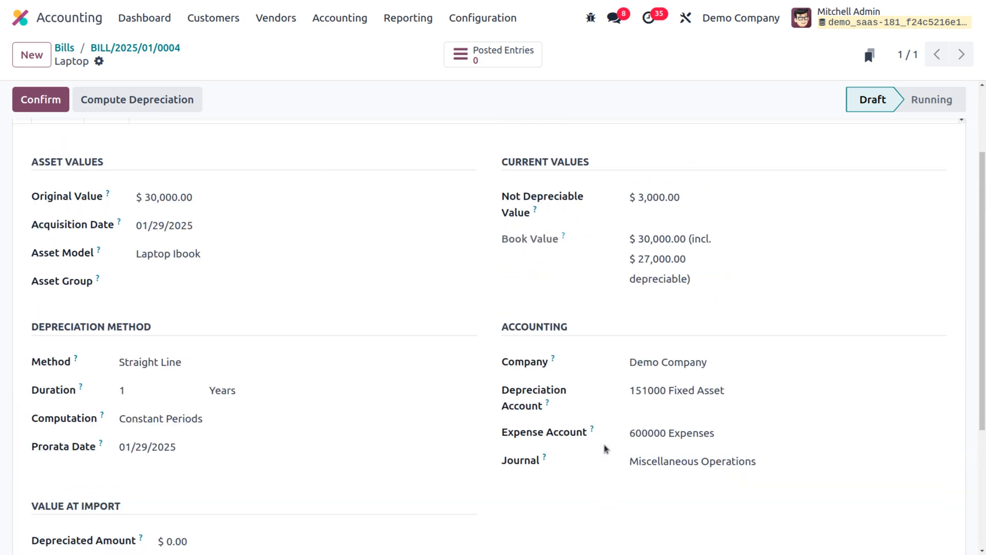
{"action": "scroll", "coordinate": [604, 445], "scroll_direction": "down", "scroll_amount": 3}
{"action": "scroll", "coordinate": [604, 445], "scroll_direction": "up", "scroll_amount": 4}
{"action": "scroll", "coordinate": [604, 445], "scroll_direction": "up", "scroll_amount": 1}
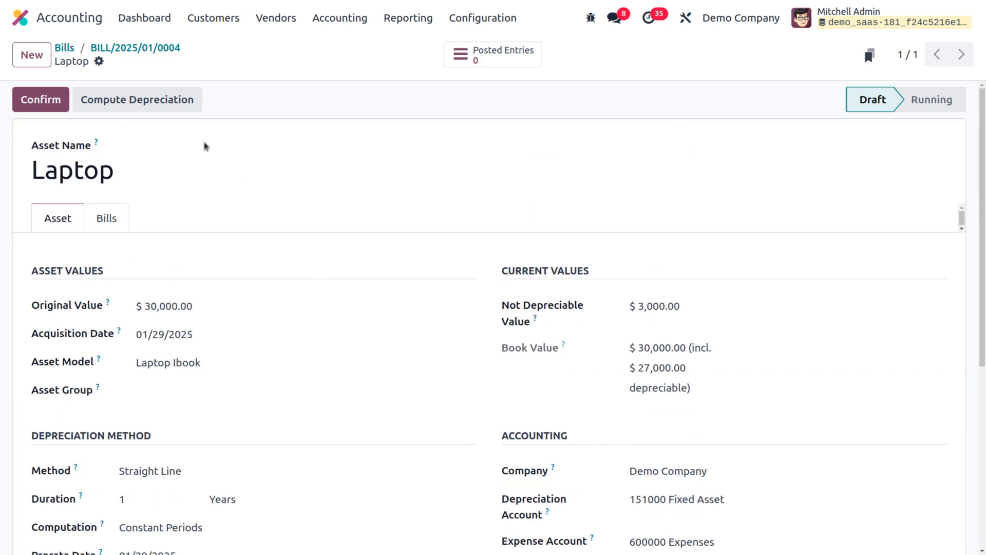
{"action": "left_click", "coordinate": [173, 106]}
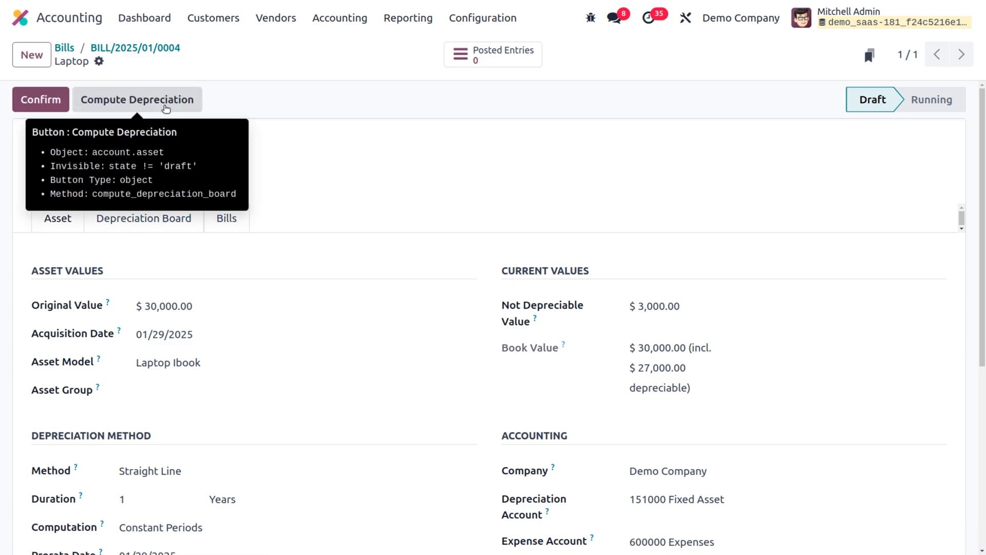
{"action": "left_click", "coordinate": [154, 218]}
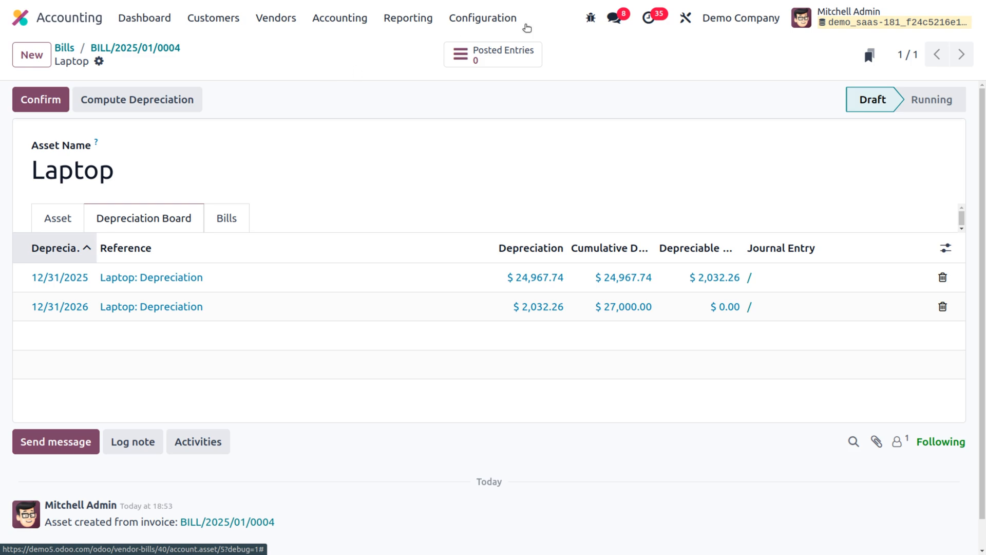
From the Laptop Ibook asset model, open account 151000 Fixed Asset, set Automate Asset to Create and validate, and save.
{"action": "left_click", "coordinate": [483, 18]}
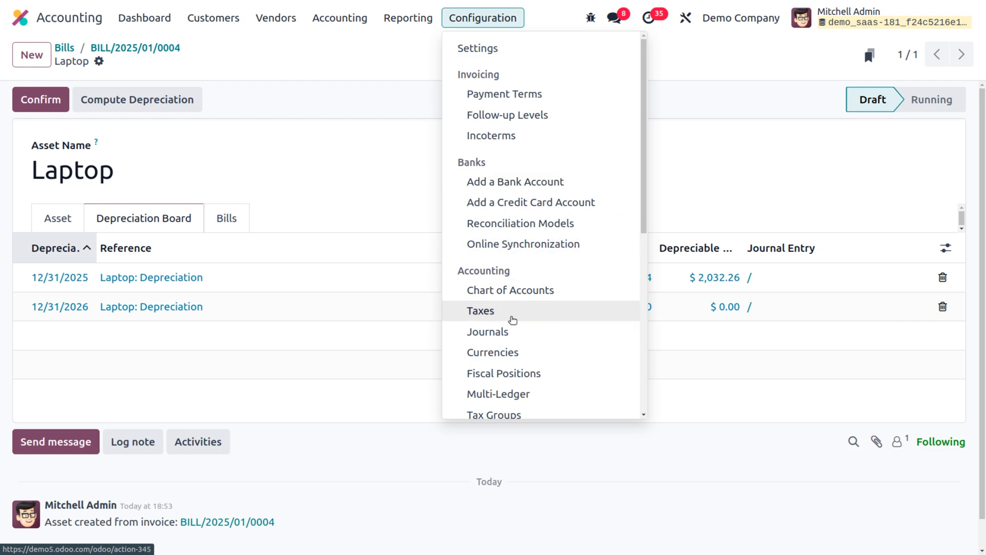
{"action": "scroll", "coordinate": [513, 310], "scroll_direction": "down", "scroll_amount": 2}
{"action": "scroll", "coordinate": [513, 310], "scroll_direction": "down", "scroll_amount": 4}
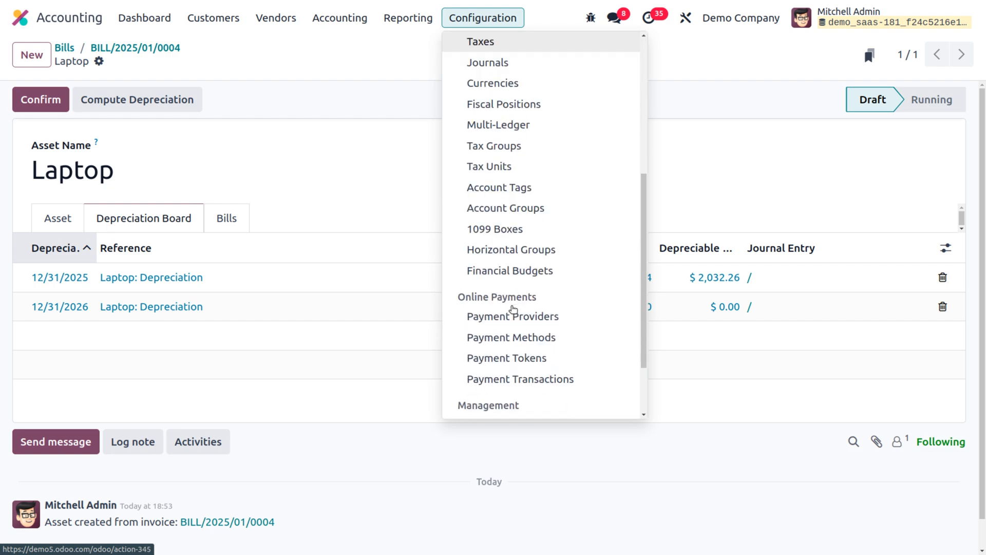
{"action": "left_click", "coordinate": [498, 334]}
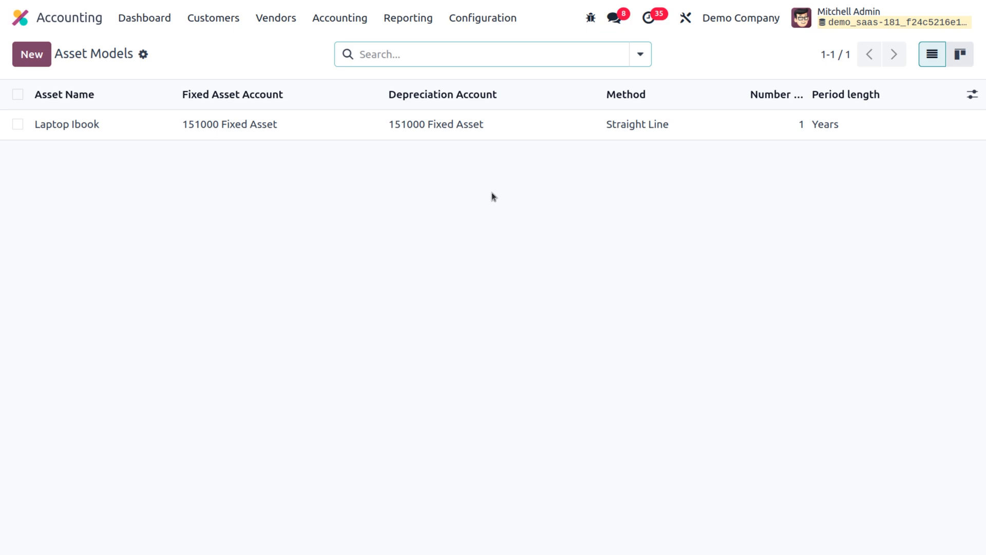
{"action": "left_click", "coordinate": [467, 125]}
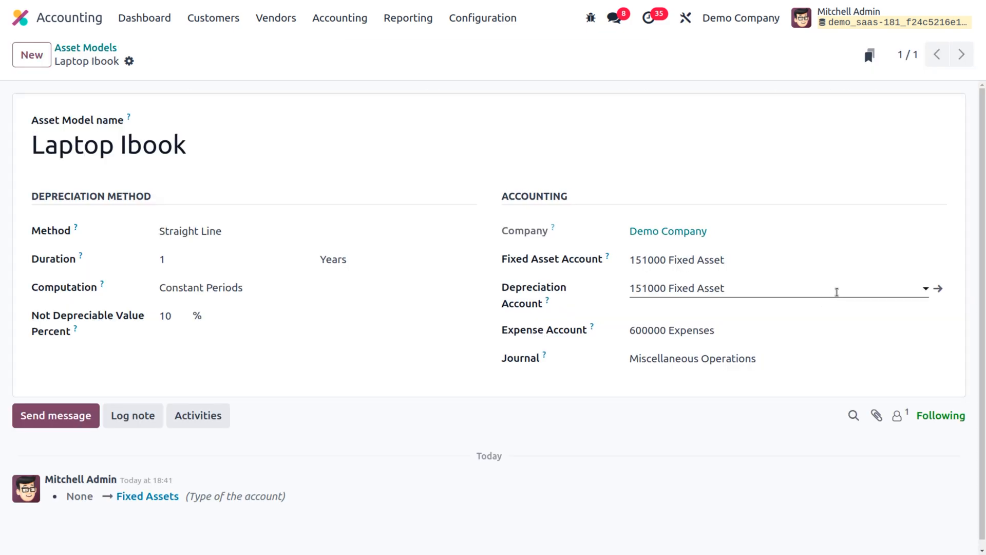
{"action": "left_click", "coordinate": [936, 291]}
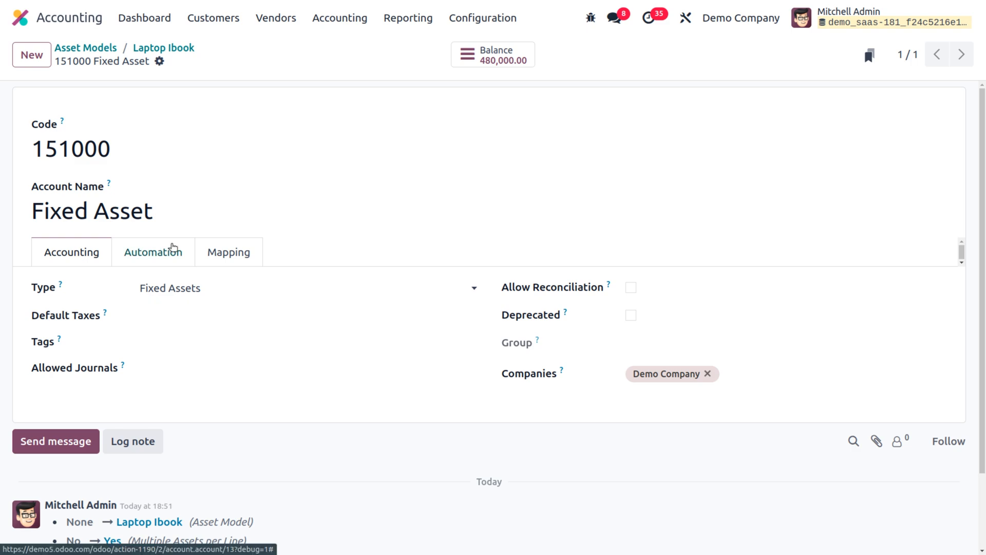
{"action": "left_click", "coordinate": [154, 257]}
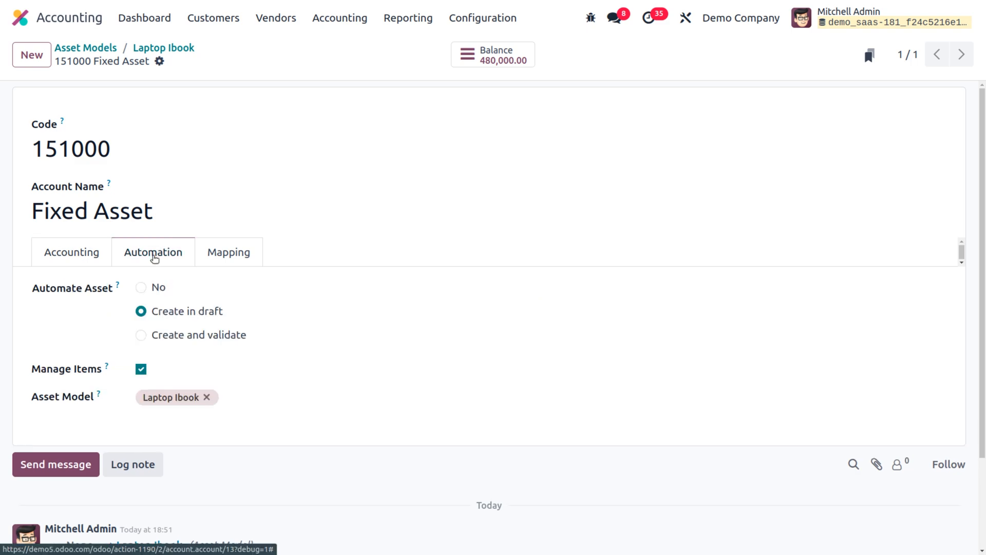
{"action": "left_click", "coordinate": [142, 335]}
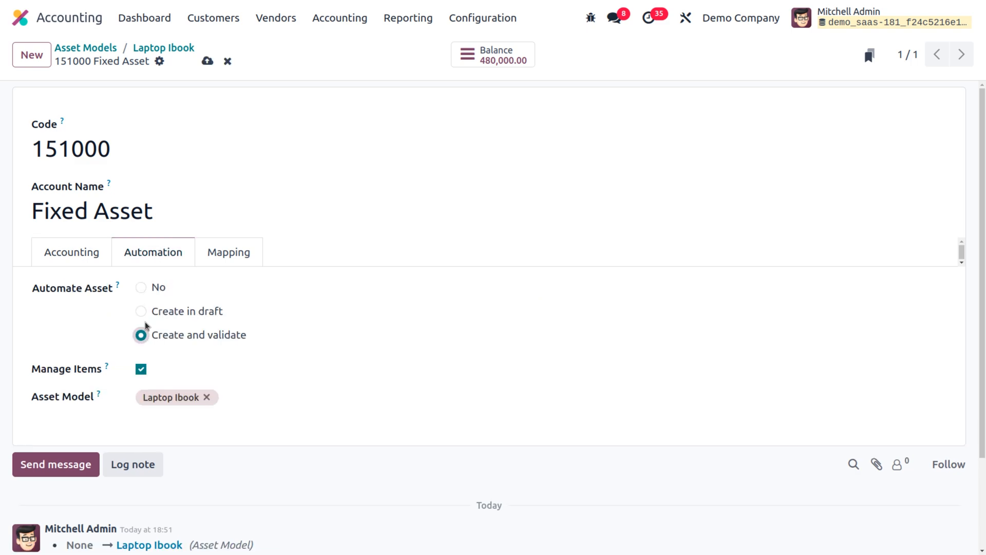
{"action": "left_click", "coordinate": [207, 61]}
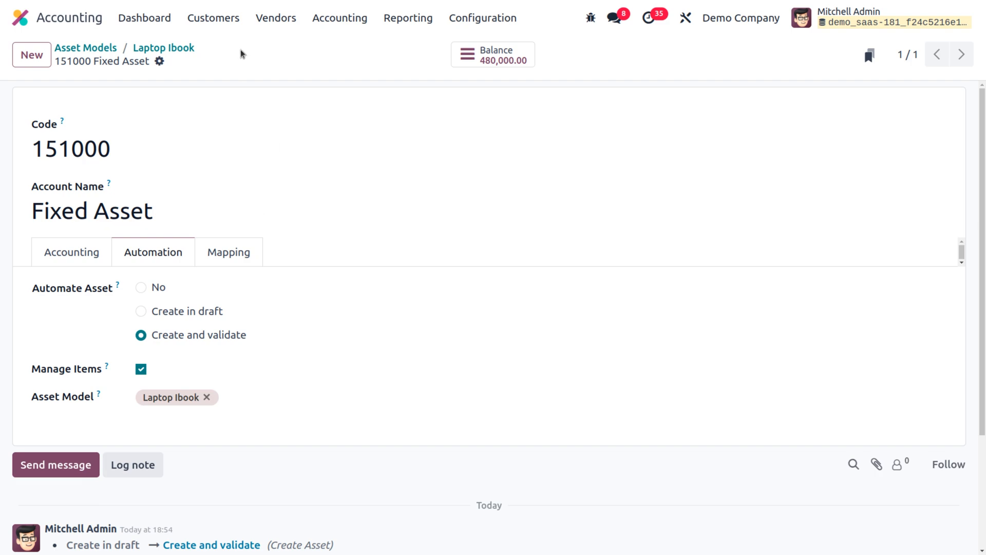
Create another vendor bill, choose a vendor and set the bill date to 01/29/2025.
{"action": "left_click", "coordinate": [276, 19]}
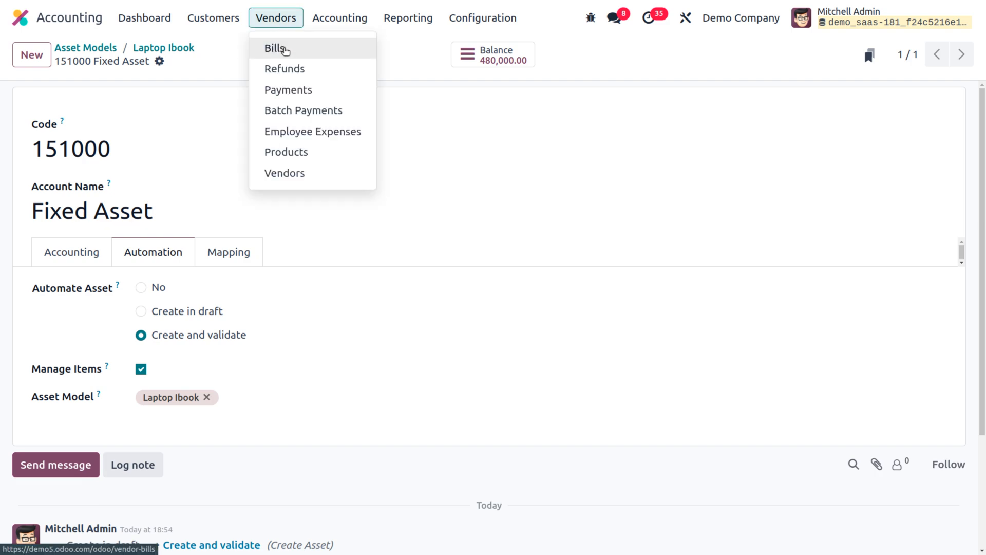
{"action": "left_click", "coordinate": [284, 49]}
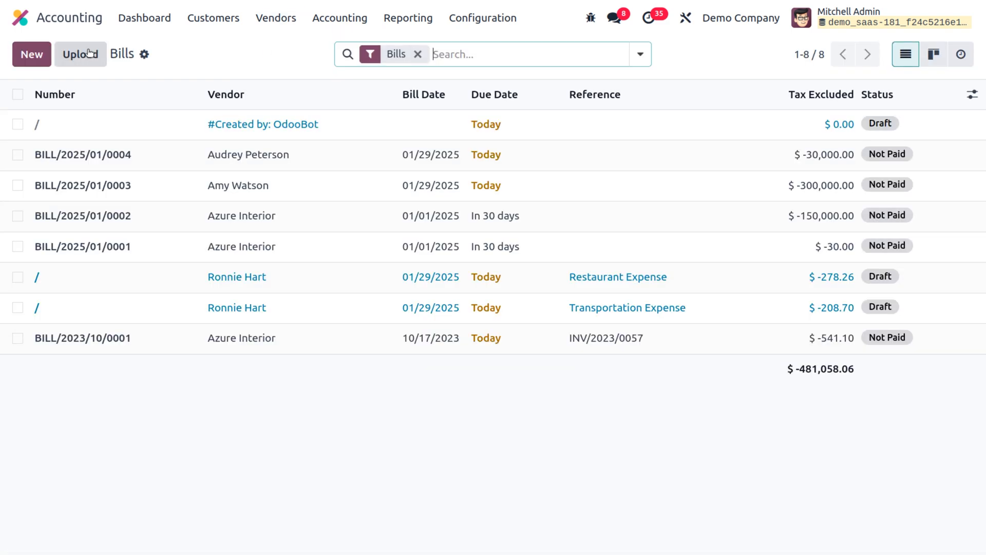
{"action": "left_click", "coordinate": [24, 54]}
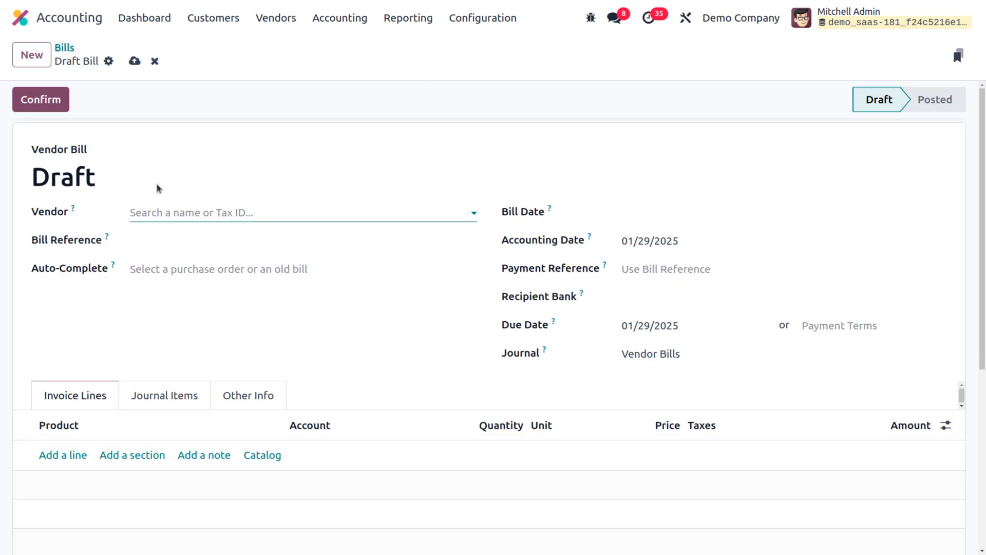
{"action": "left_click", "coordinate": [167, 213]}
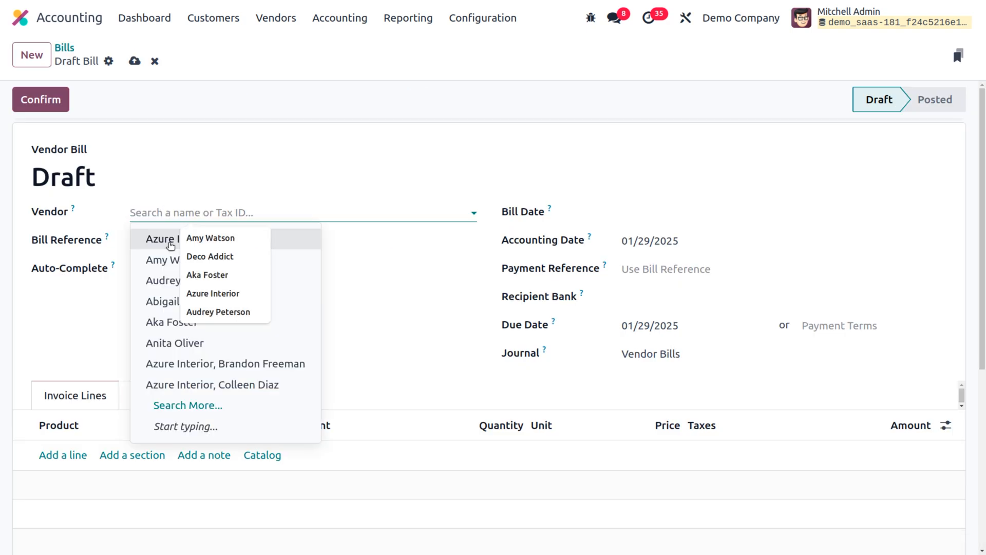
{"action": "left_click", "coordinate": [168, 343]}
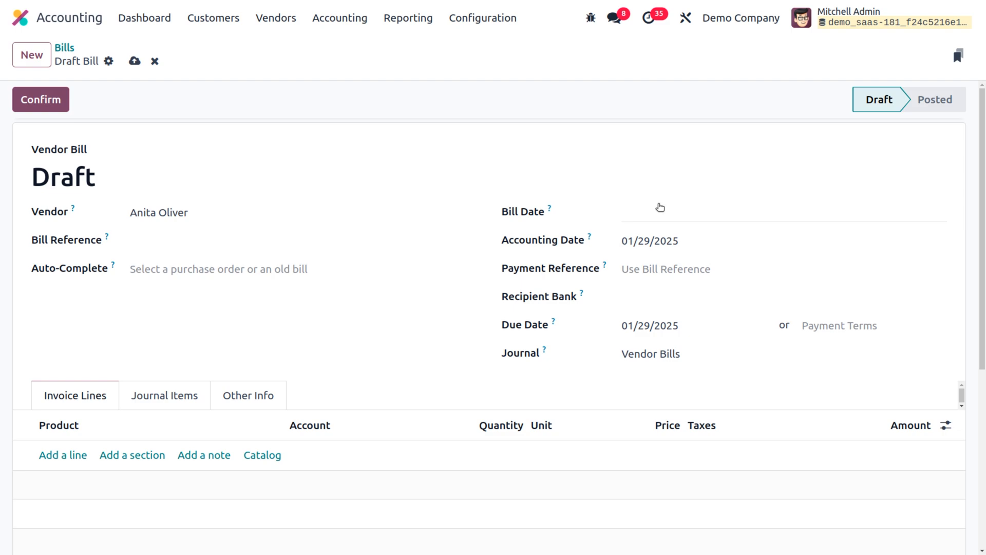
{"action": "left_click", "coordinate": [657, 211]}
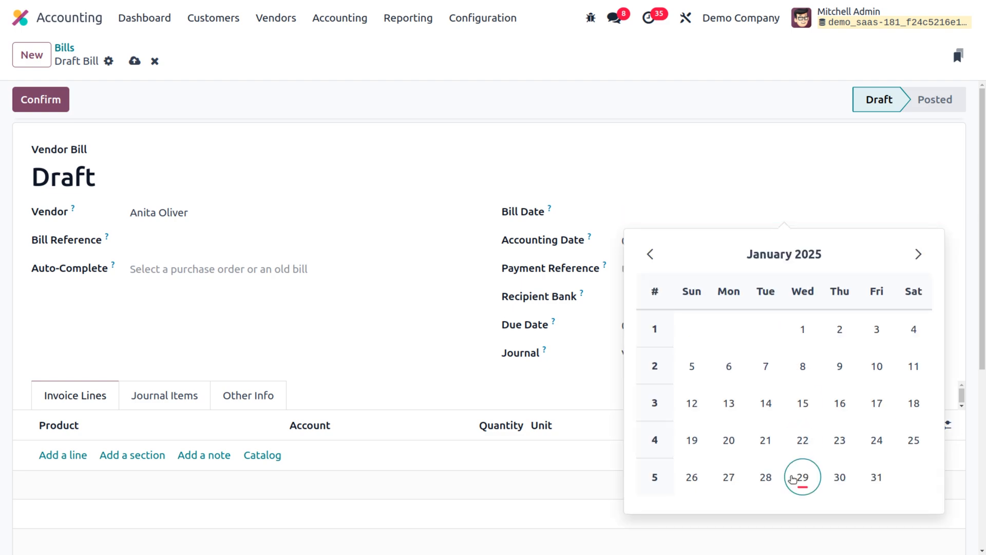
{"action": "left_click", "coordinate": [802, 476]}
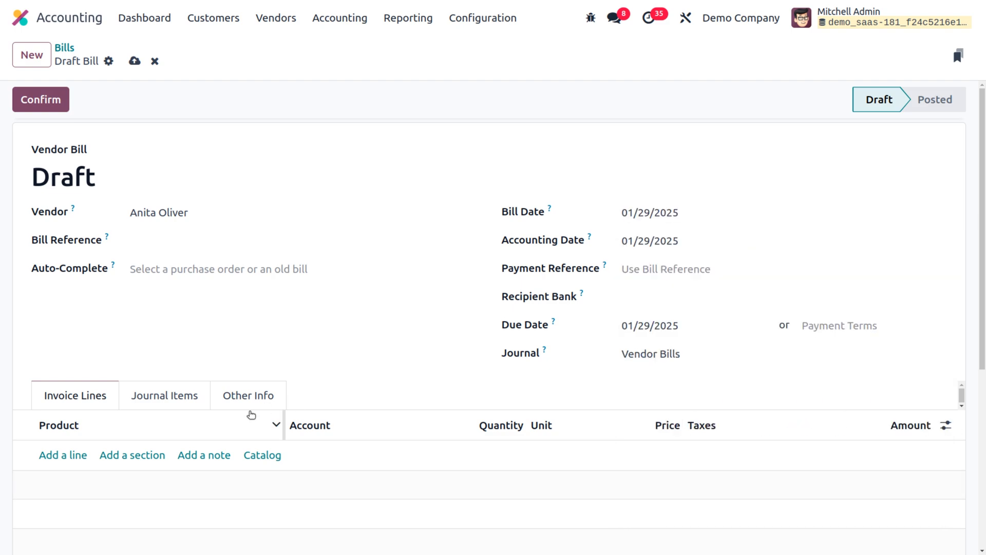
Add an invoice line for the product Laptop and set its account to 151000 Fixed Asset.
{"action": "left_click", "coordinate": [60, 456]}
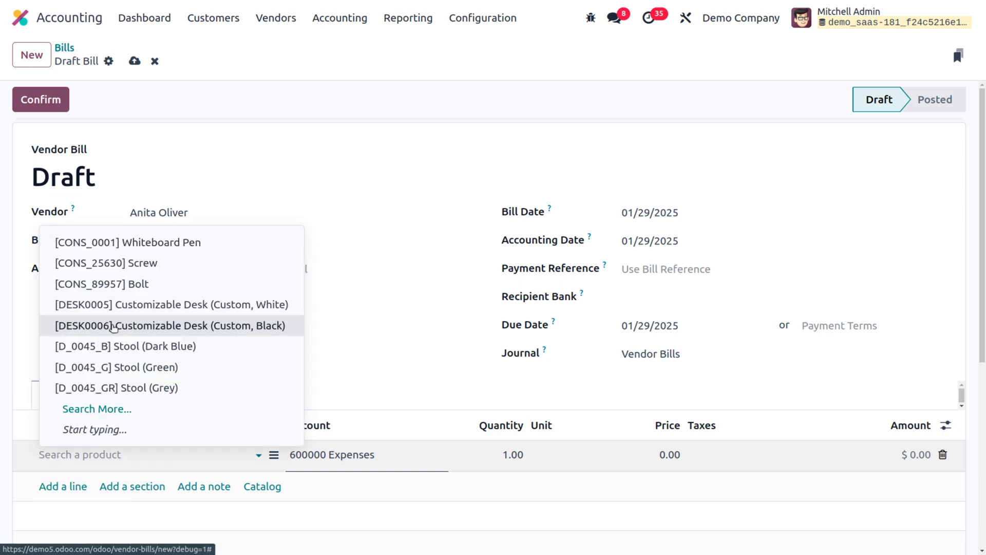
{"action": "type", "text": "l"}
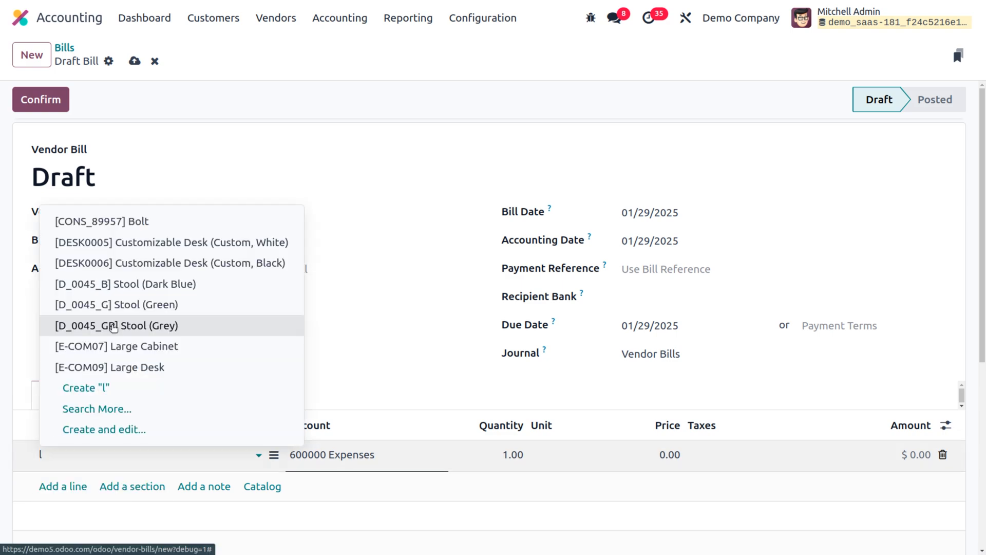
{"action": "type", "text": "ap"}
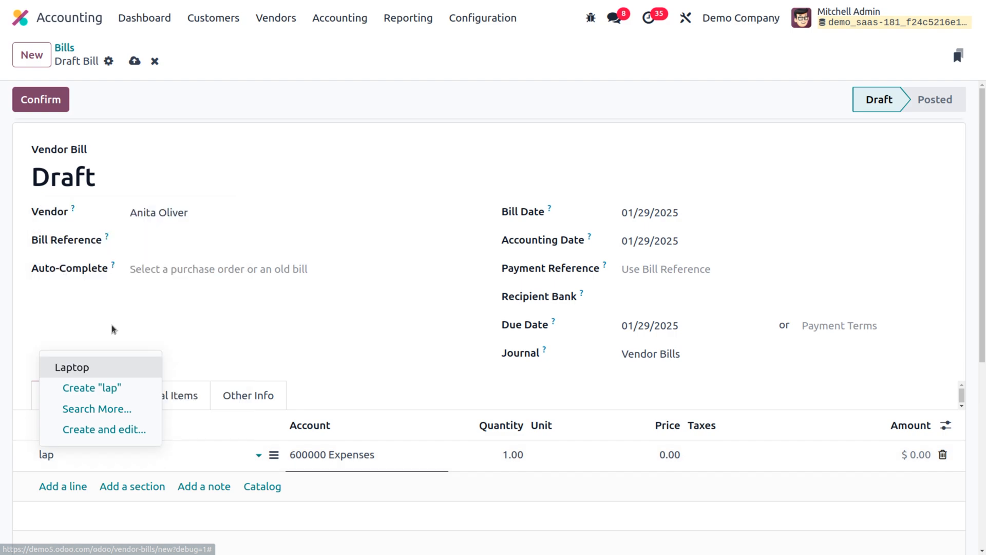
{"action": "left_click", "coordinate": [107, 361]}
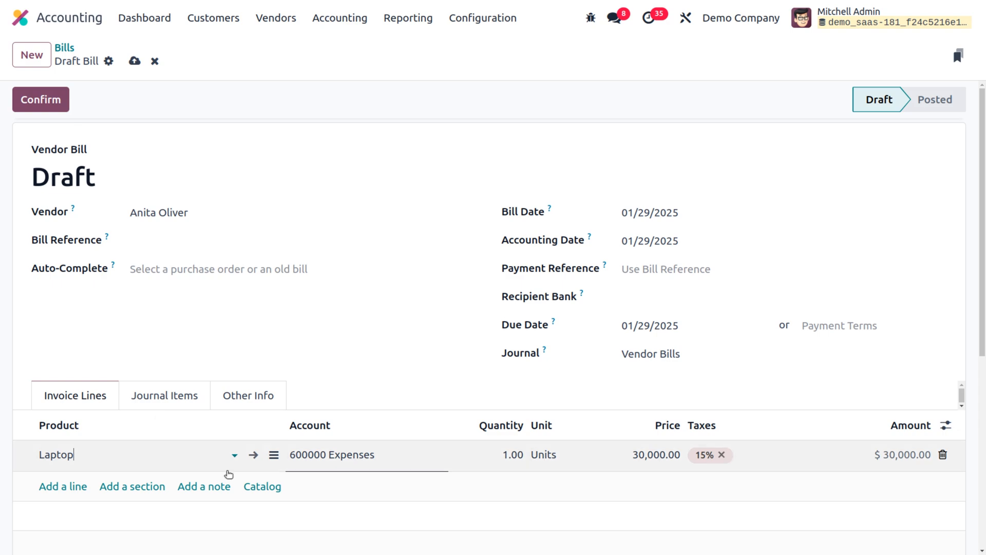
{"action": "left_click", "coordinate": [394, 456]}
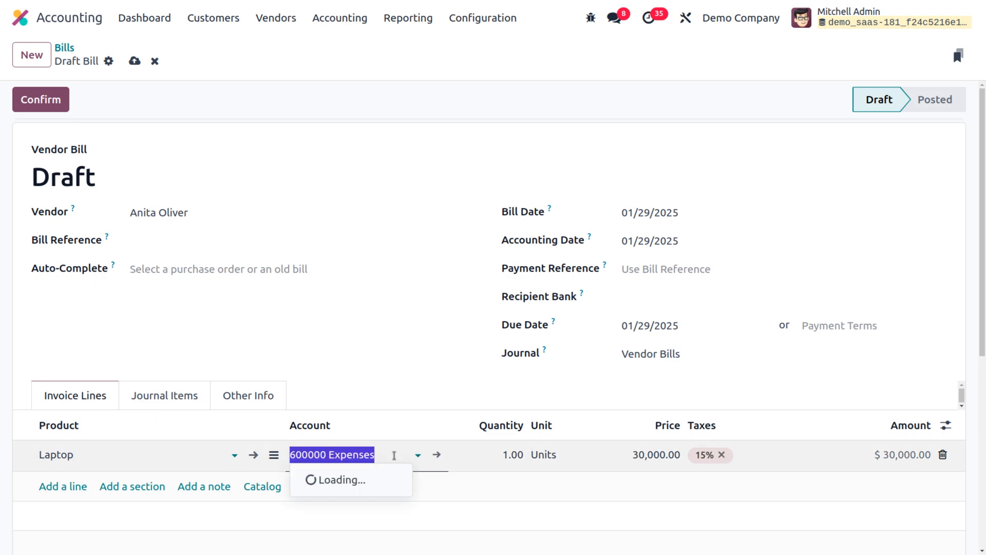
{"action": "key", "text": "BackSpace"}
{"action": "type", "text": "fi"}
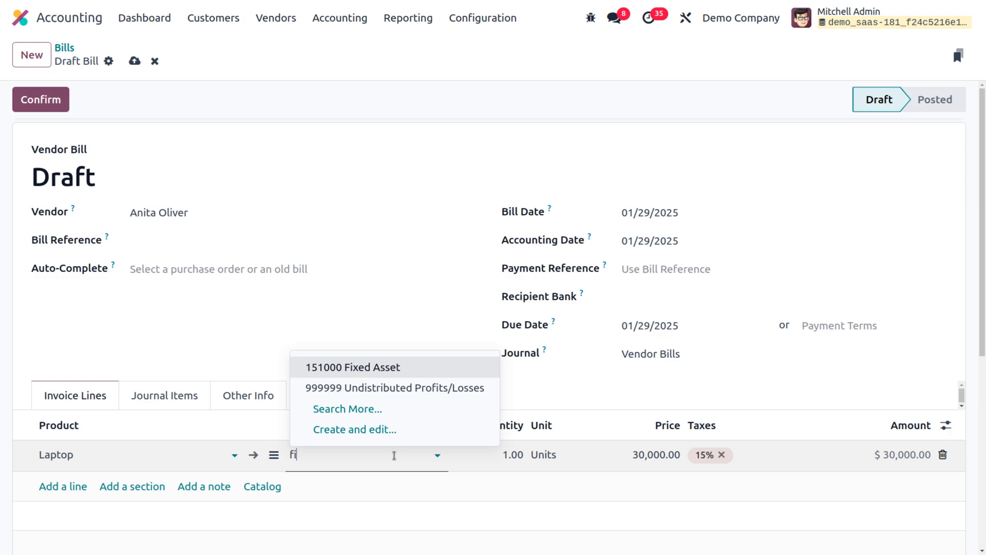
{"action": "key", "text": "Return"}
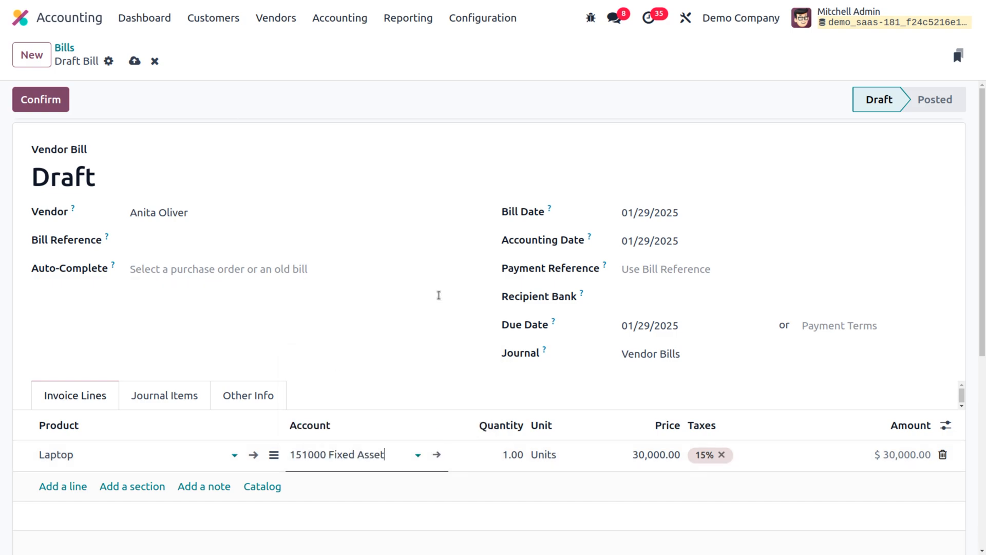
Set the Laptop line's quantity to 2, and save and confirm the vendor bill.
{"action": "left_click", "coordinate": [507, 454]}
{"action": "type", "text": "2"}
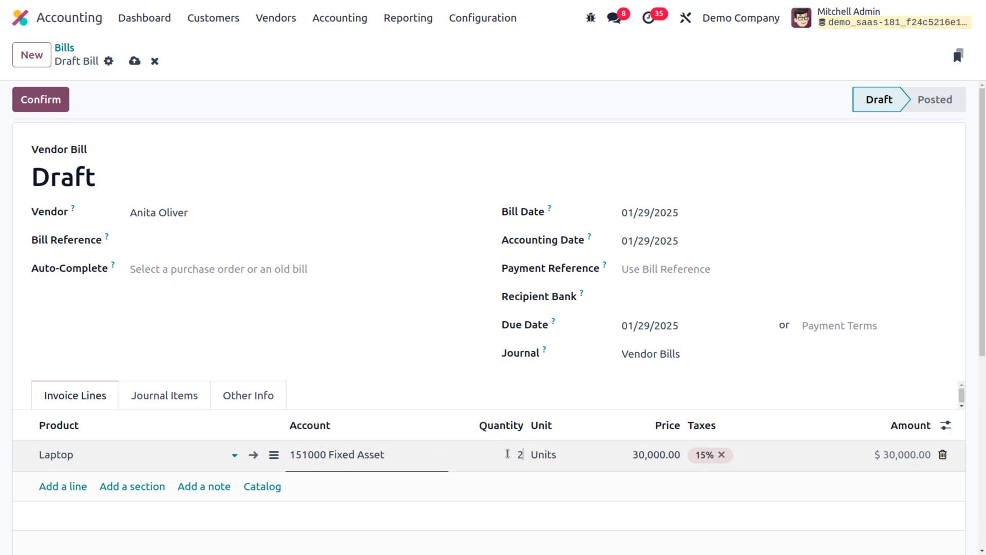
{"action": "left_click", "coordinate": [898, 392]}
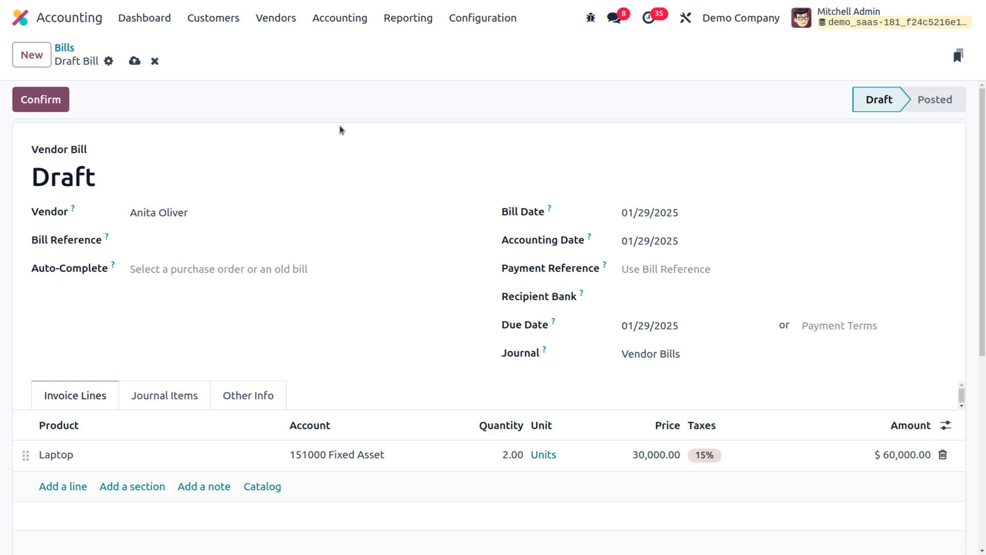
{"action": "left_click", "coordinate": [135, 61]}
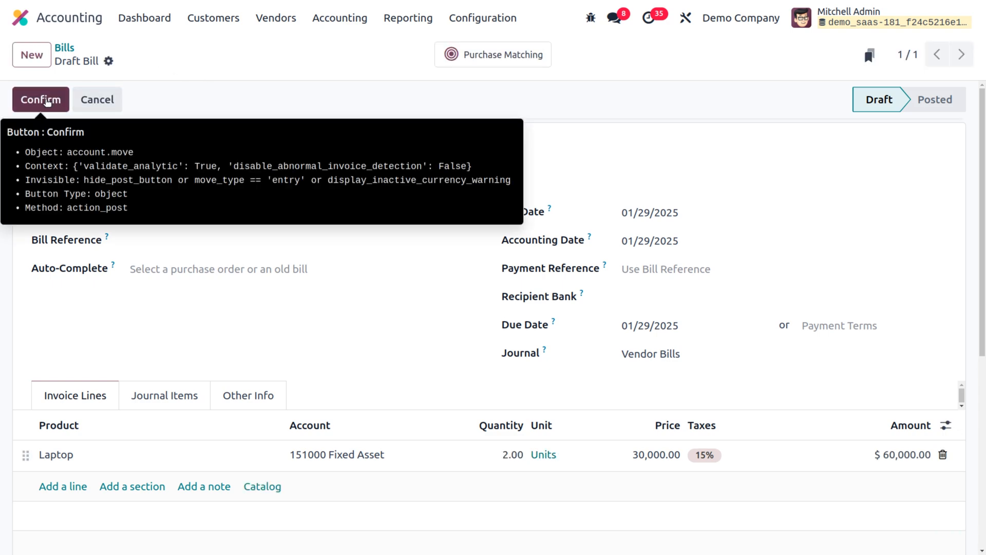
{"action": "left_click", "coordinate": [45, 100]}
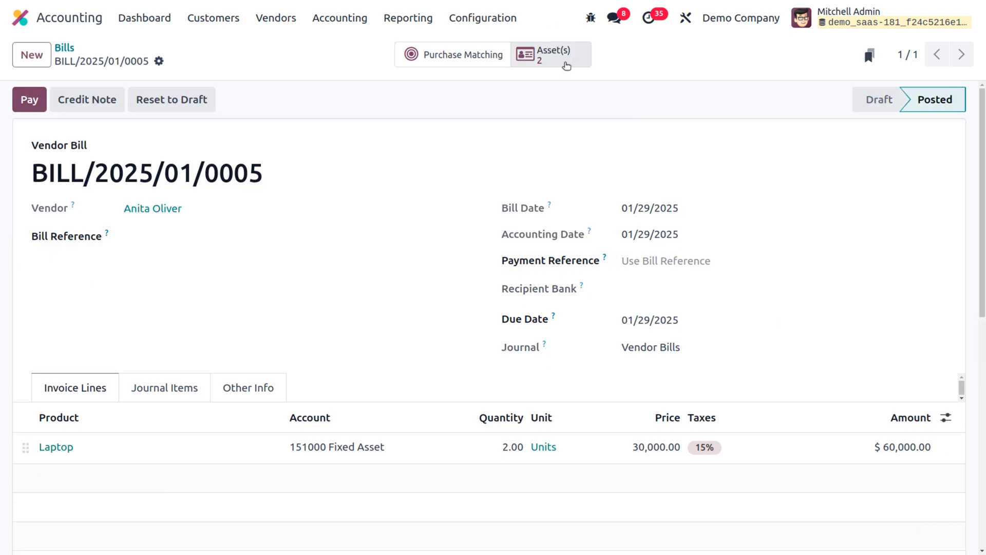
Open the assets generated from the bill and review the details and change log of Laptop (1 of 2).
{"action": "left_click", "coordinate": [565, 63]}
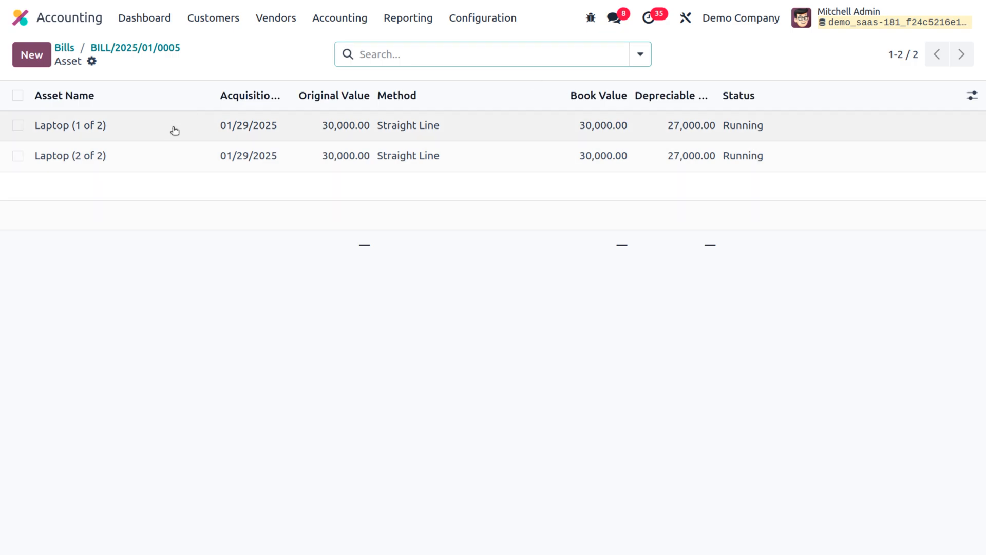
{"action": "left_click", "coordinate": [176, 127]}
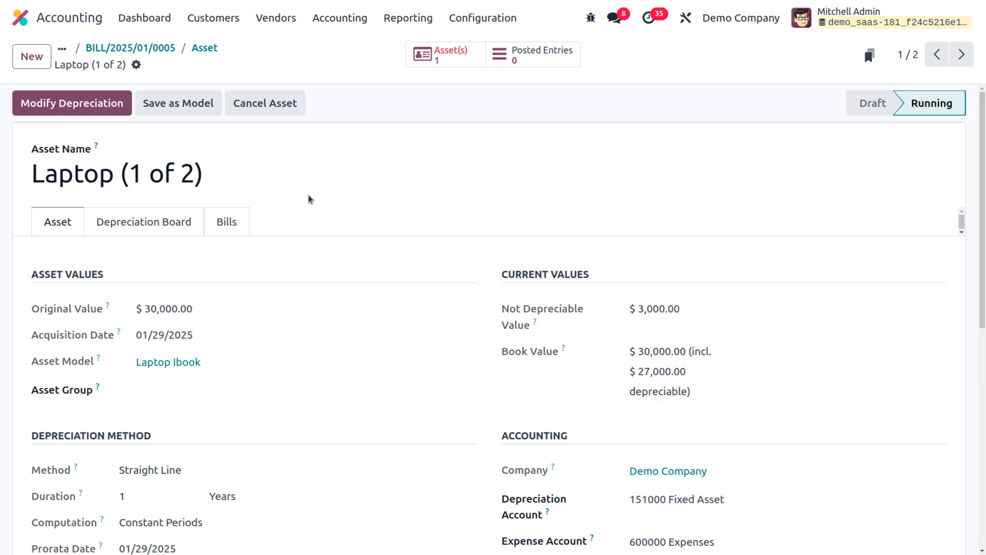
{"action": "scroll", "coordinate": [269, 339], "scroll_direction": "down", "scroll_amount": 5}
{"action": "scroll", "coordinate": [269, 339], "scroll_direction": "down", "scroll_amount": 2}
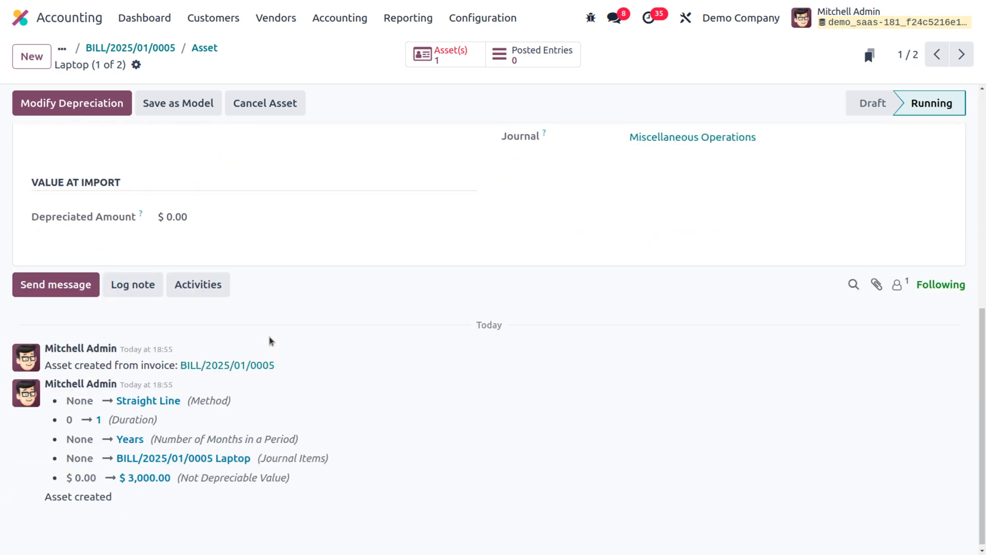
{"action": "scroll", "coordinate": [627, 182], "scroll_direction": "up", "scroll_amount": 10}
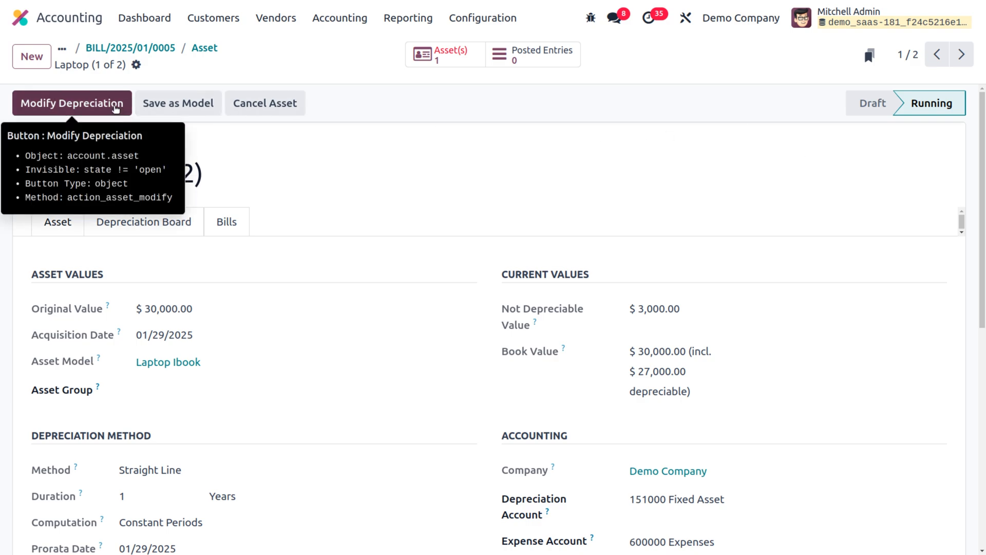
View the new asset model form for saving Laptop (1 of 2) as a model, and return to the asset to review it.
{"action": "left_click", "coordinate": [195, 110]}
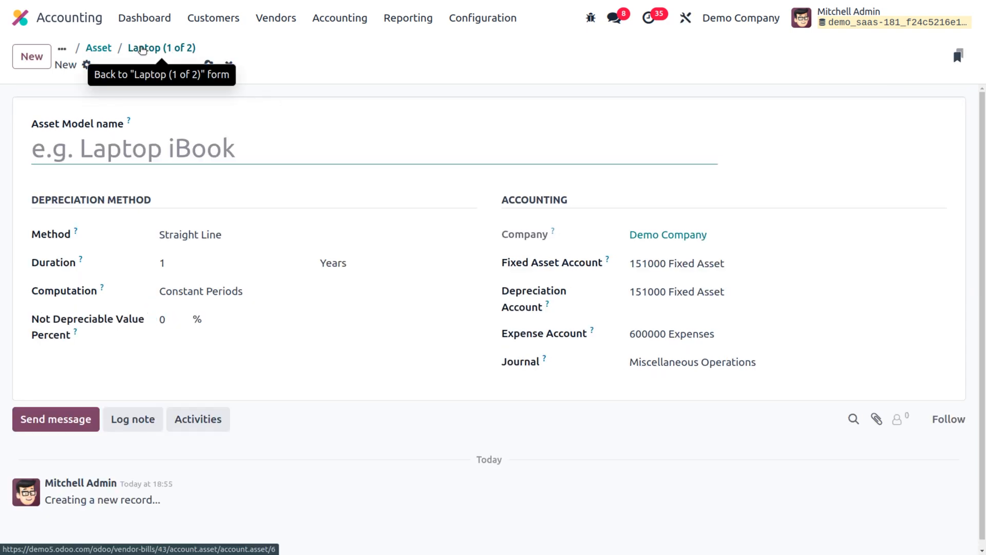
{"action": "left_click", "coordinate": [142, 49]}
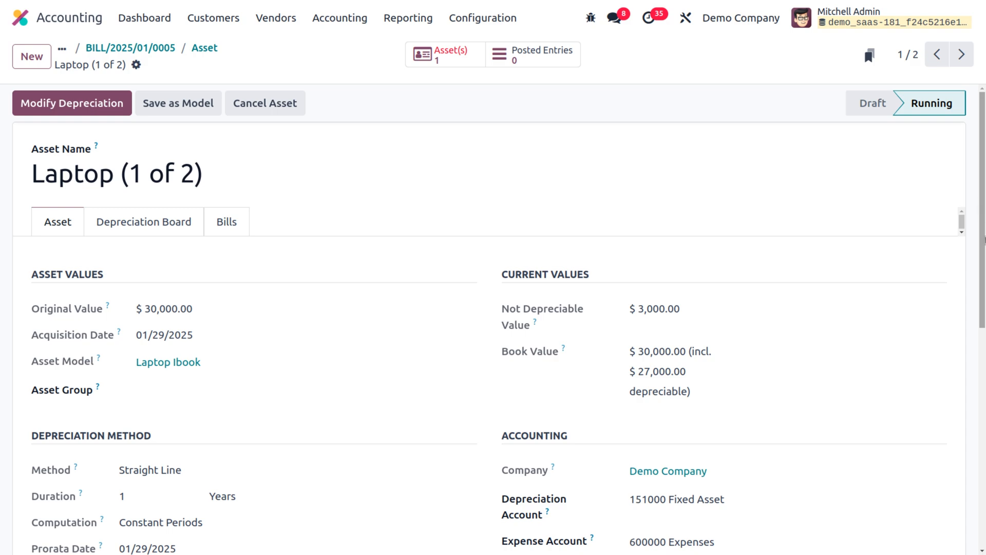
{"action": "scroll", "coordinate": [971, 347], "scroll_direction": "down", "scroll_amount": 10}
{"action": "scroll", "coordinate": [971, 347], "scroll_direction": "up", "scroll_amount": 10}
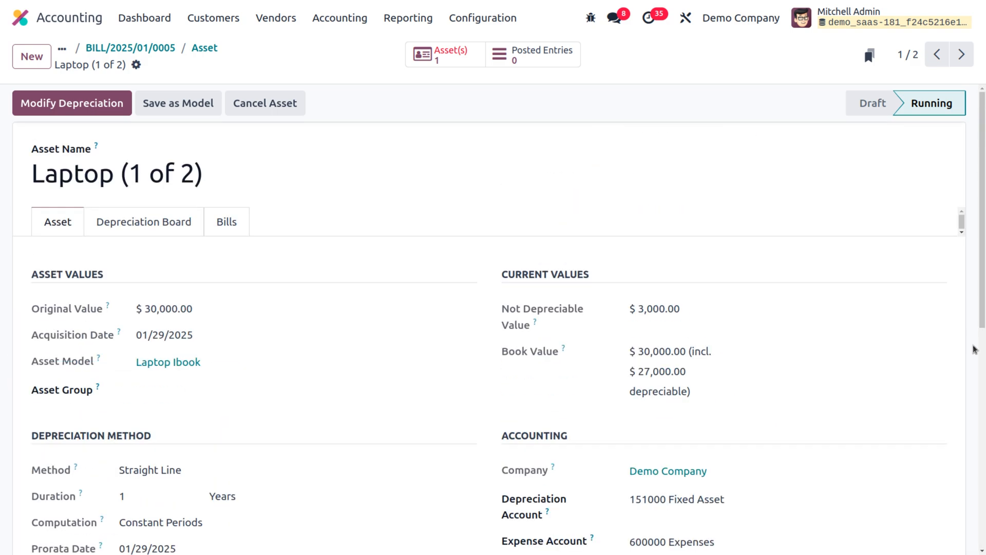